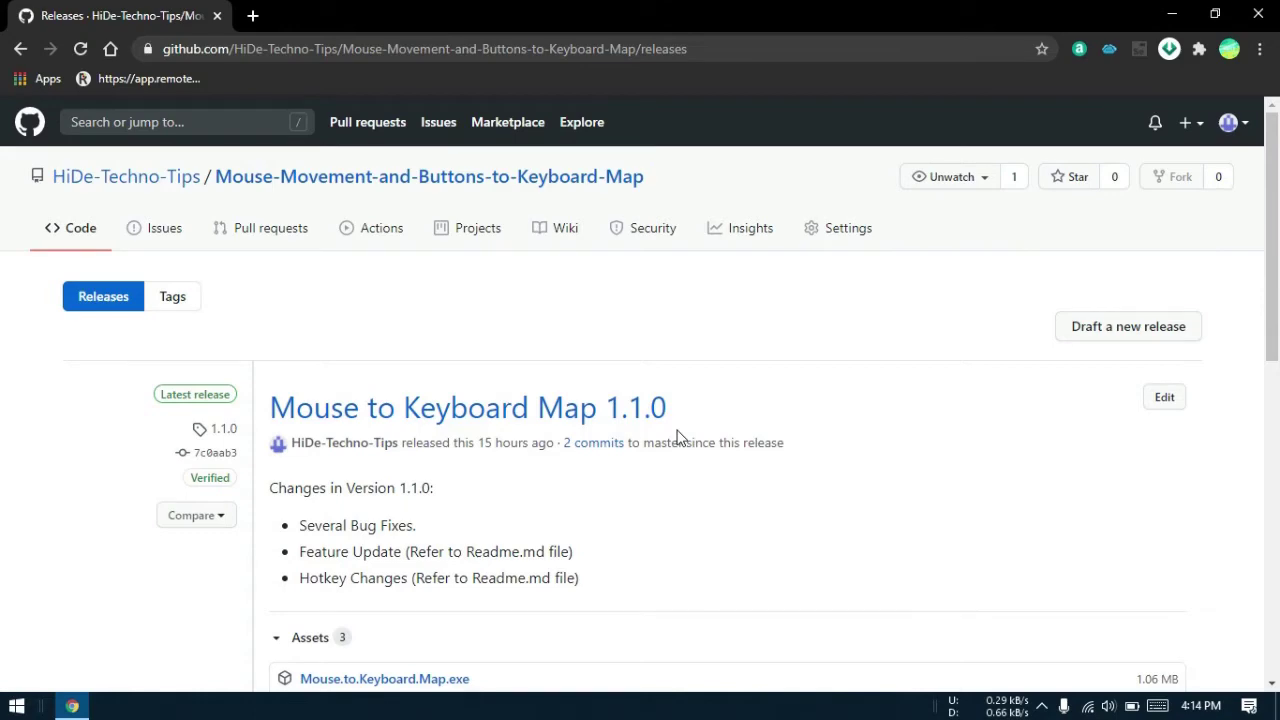
Scroll down the Releases page to the three assets of version 1.1.0
scroll(547, 529, down, 3)
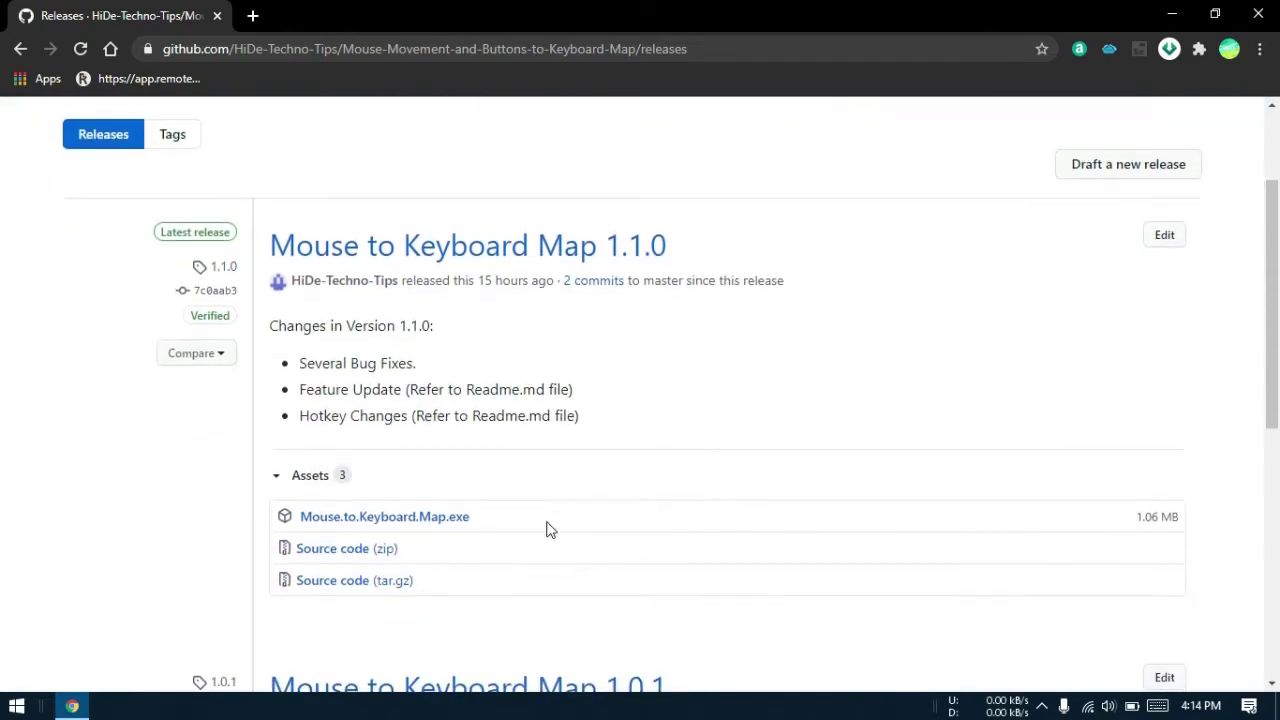
Download Mouse.to.Keyboard.Map.exe, keep it despite the danger warning, and show it in its folder
click(400, 520)
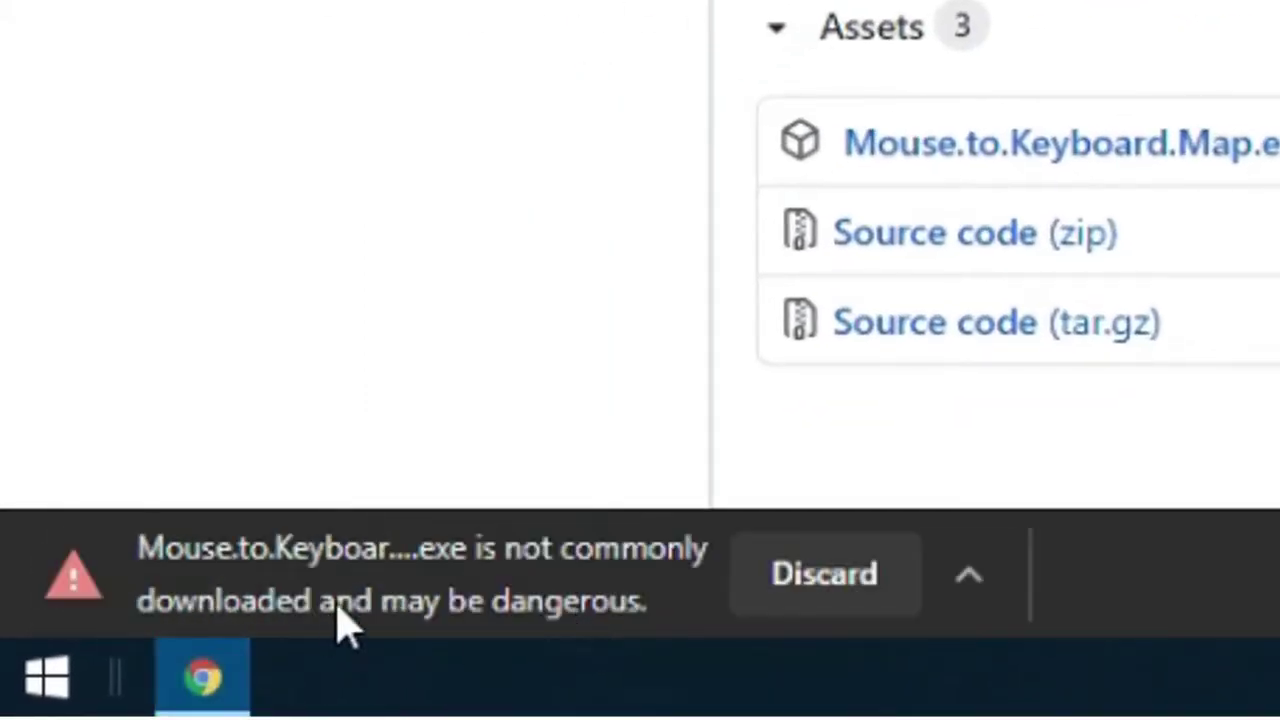
click(966, 580)
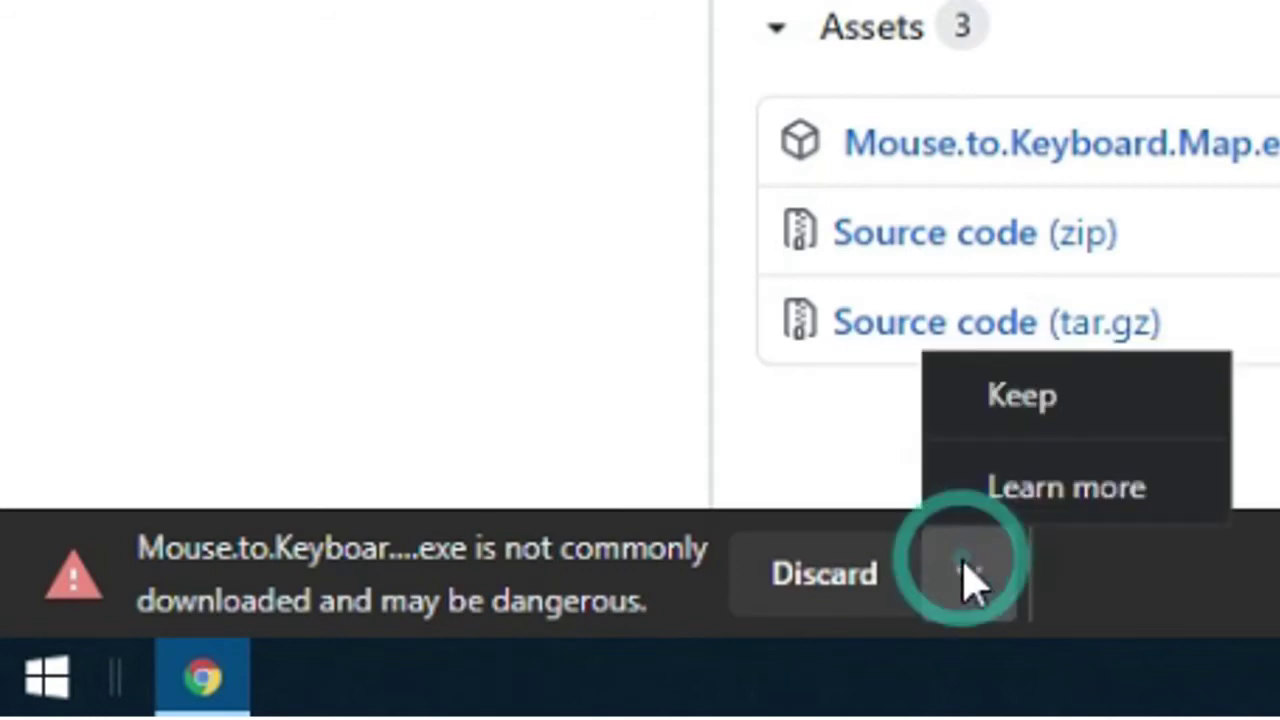
click(1108, 400)
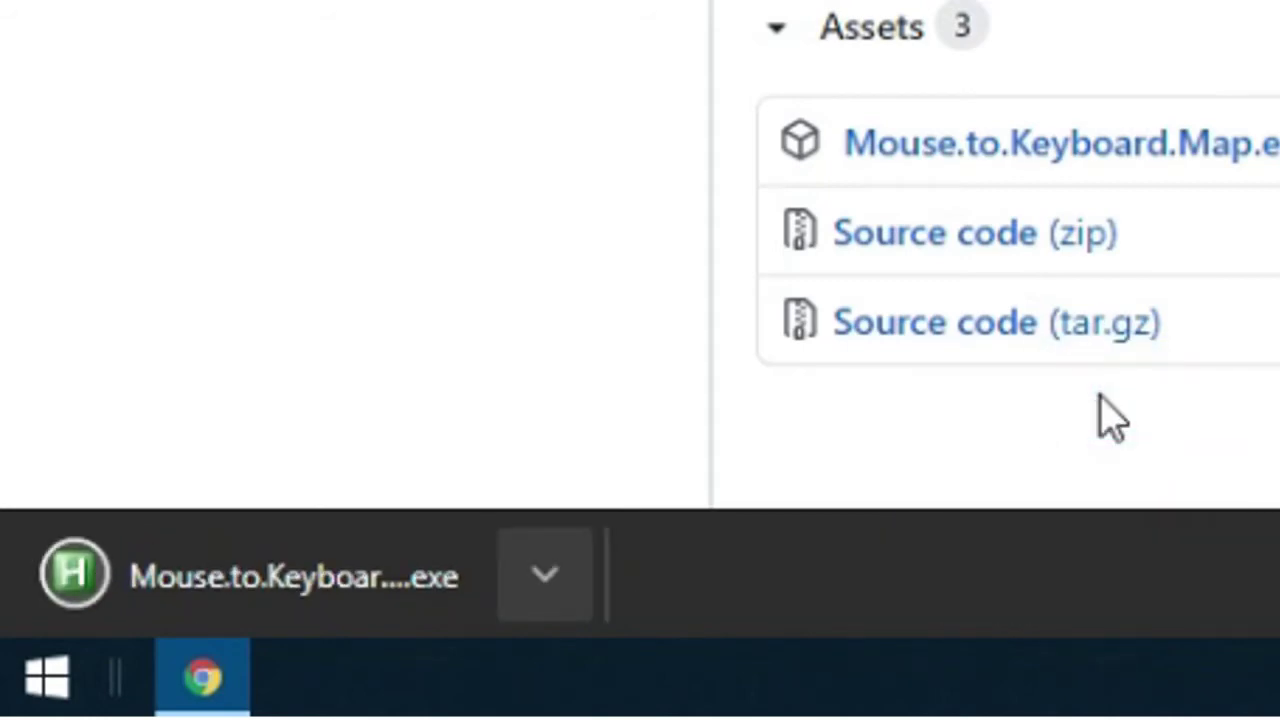
click(541, 583)
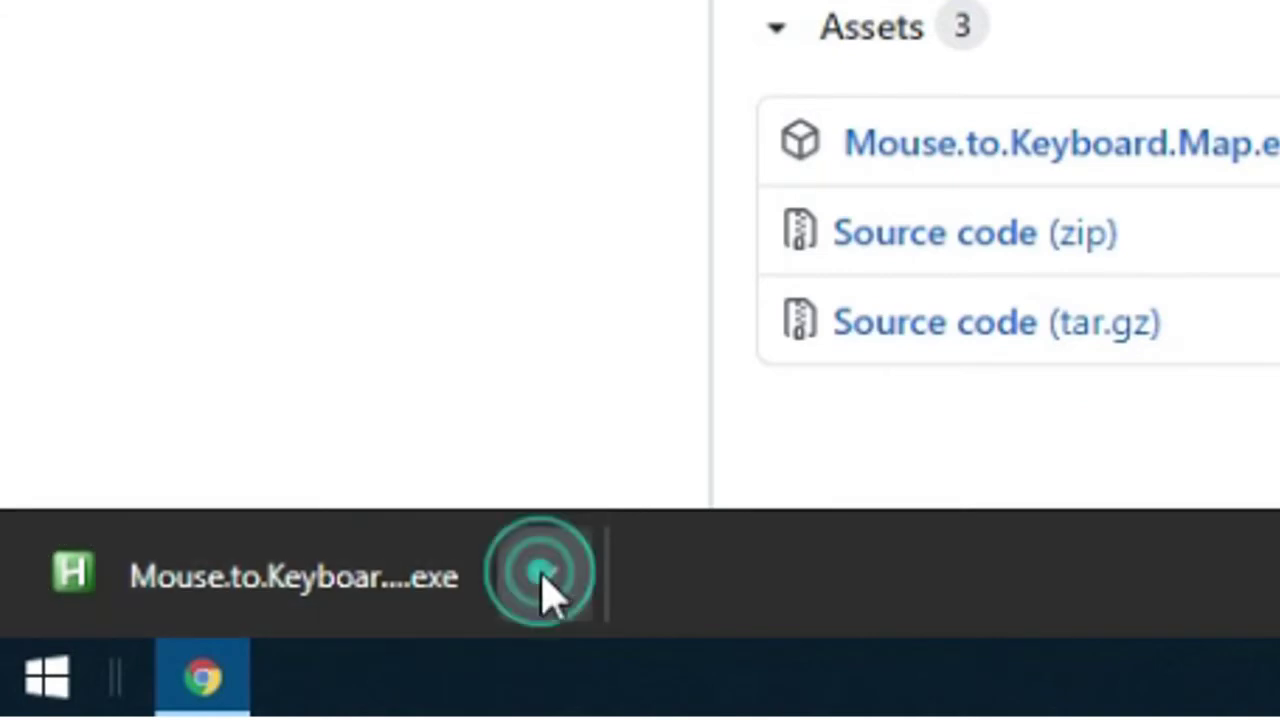
click(622, 400)
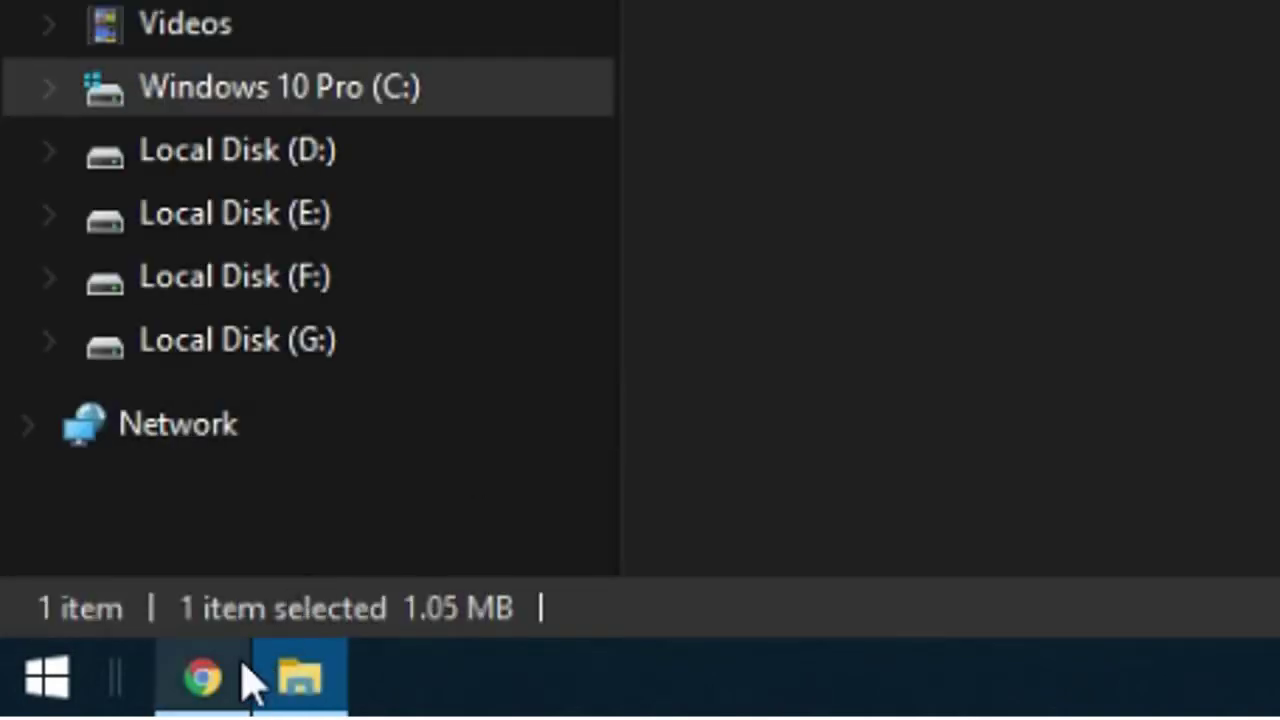
Close Chrome and launch Mouse.to.Keyboard.Map.exe from Downloads, choosing Run anyway past SmartScreen
mouse_move(244, 672)
click(558, 298)
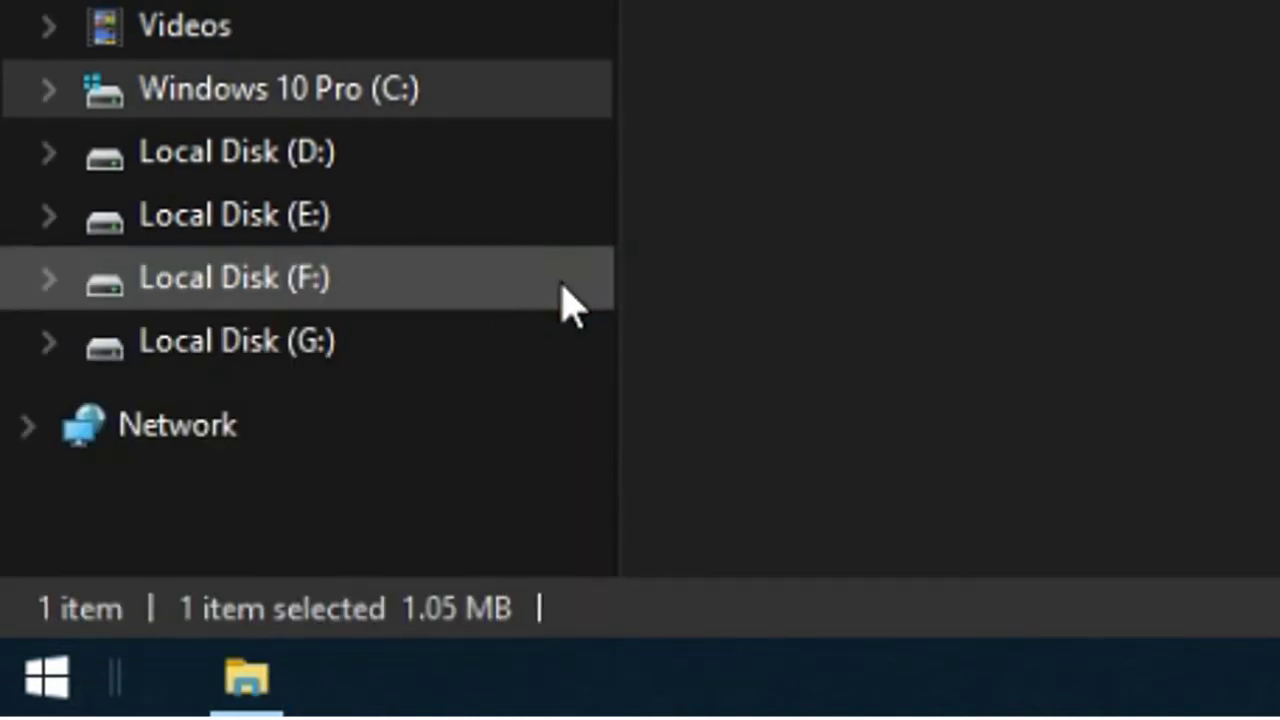
click(440, 42)
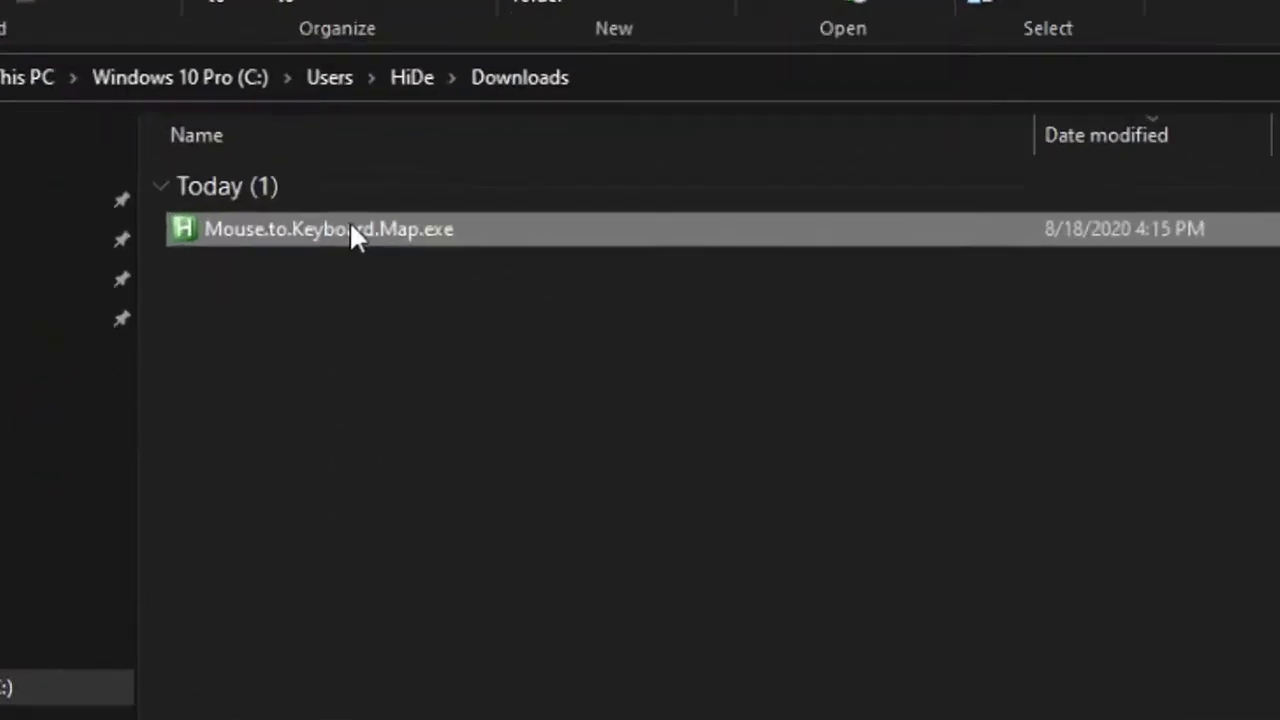
double_click(366, 212)
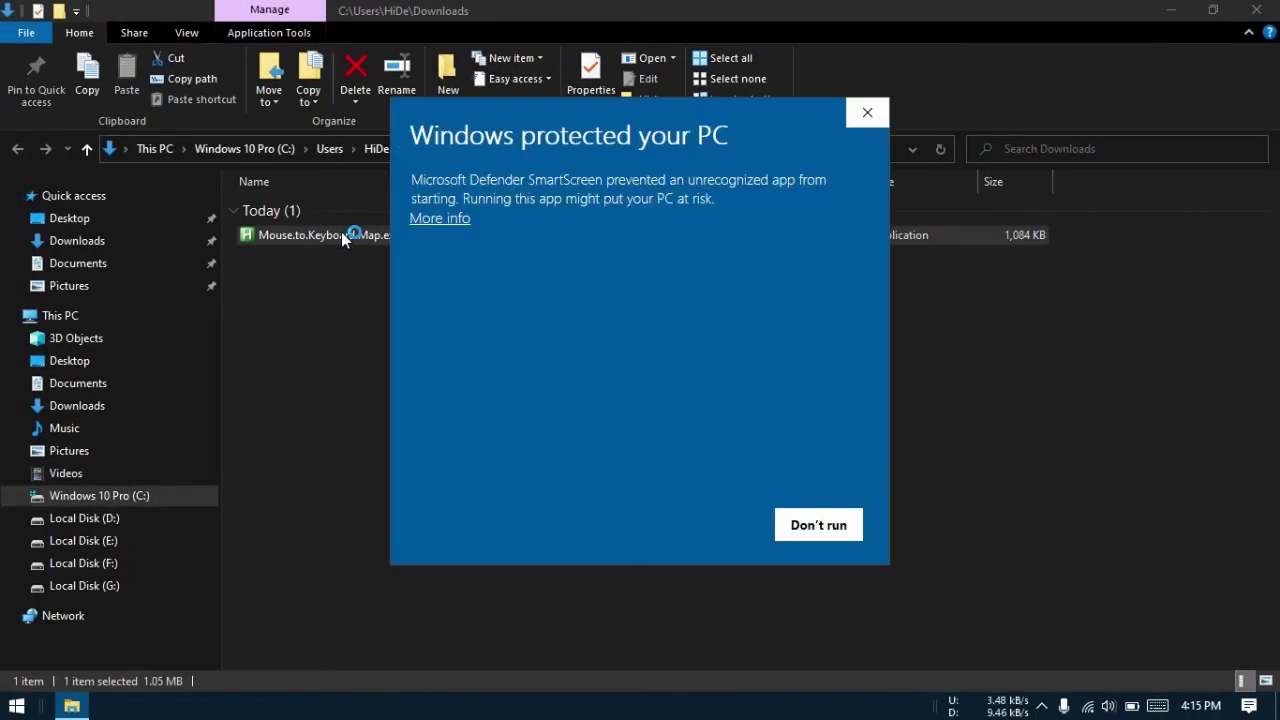
click(432, 222)
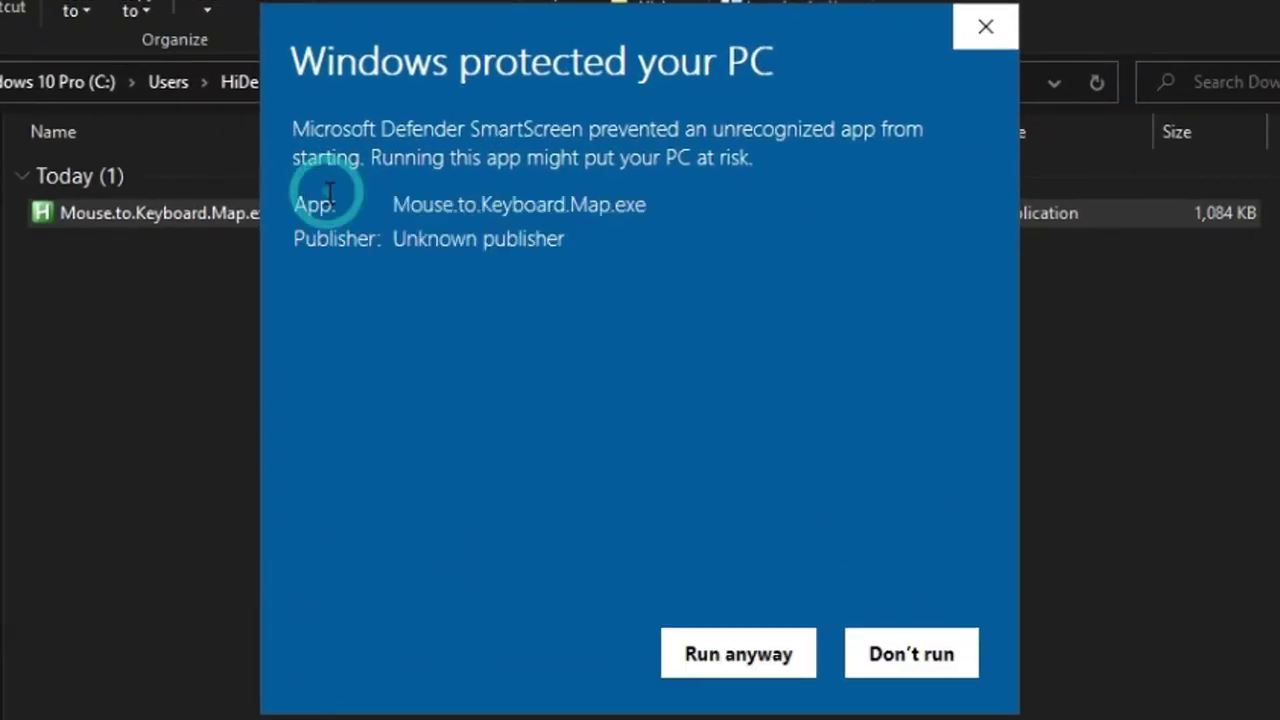
click(718, 658)
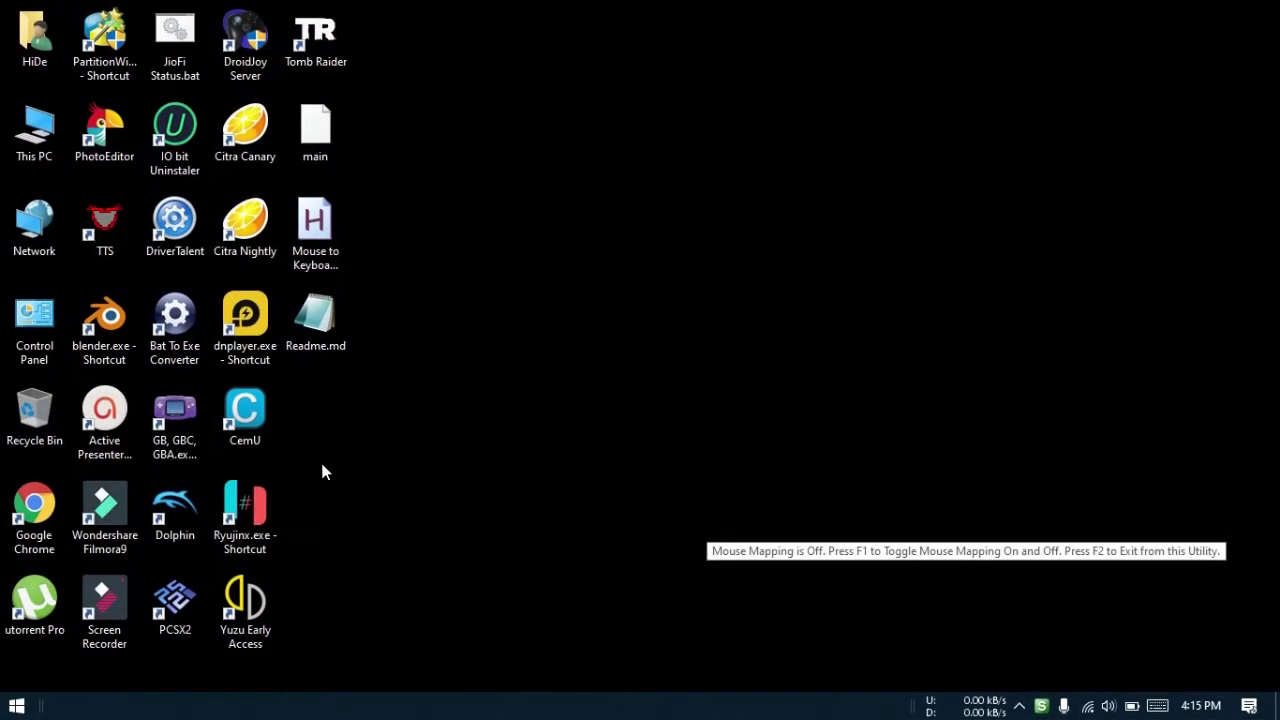
Open Notepad from a Start search for 'note', maximize it, and turn mouse mapping on with F1
key(super)
click(16, 706)
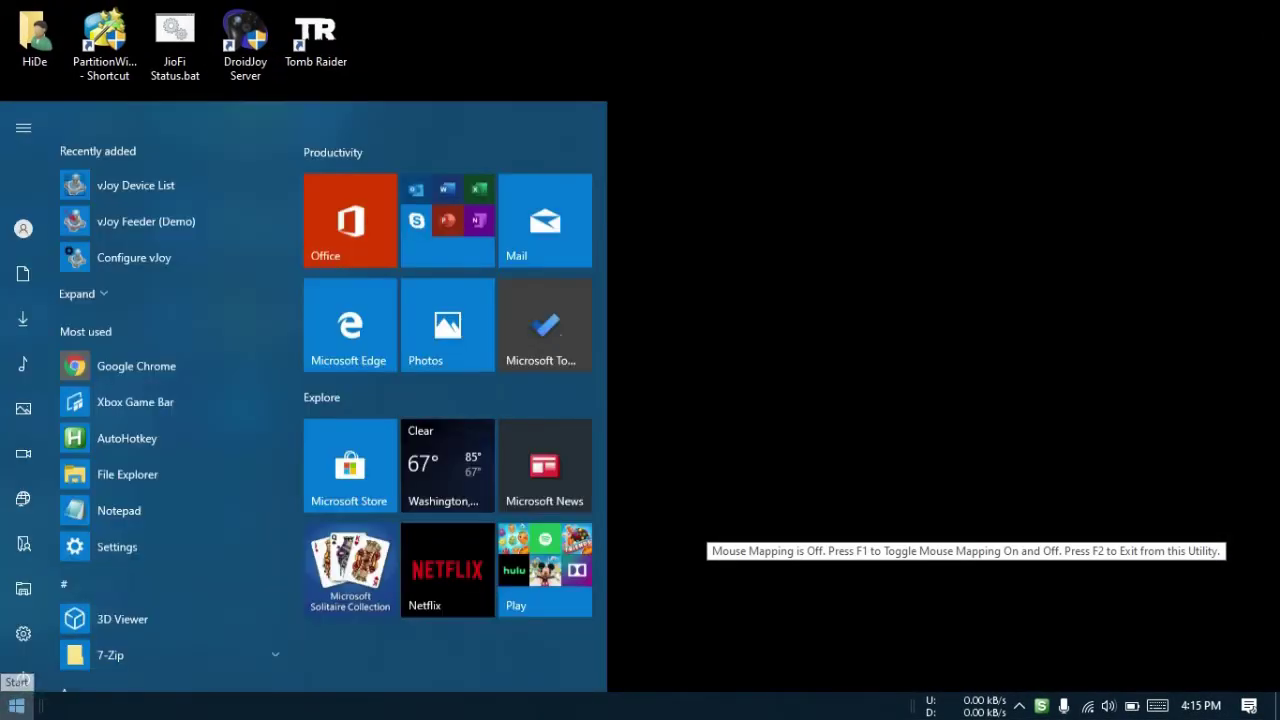
scroll(283, 523, down, 1)
key(super)
text(note)
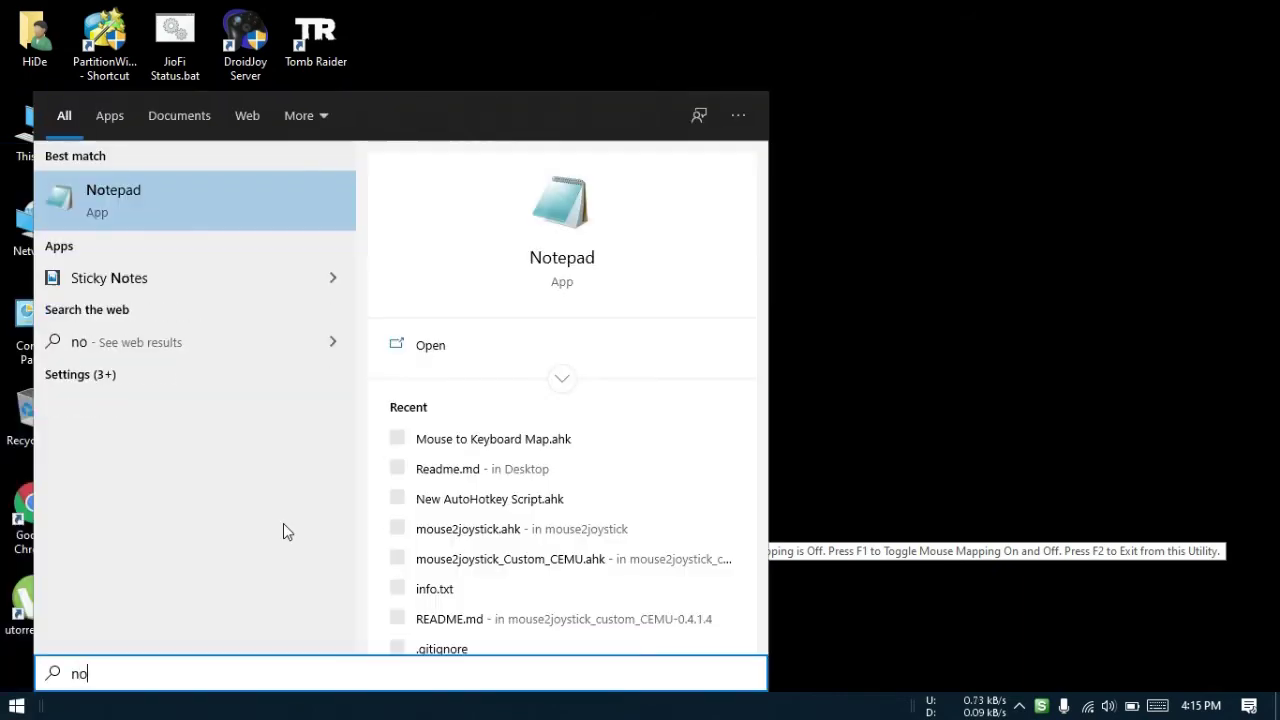
click(441, 348)
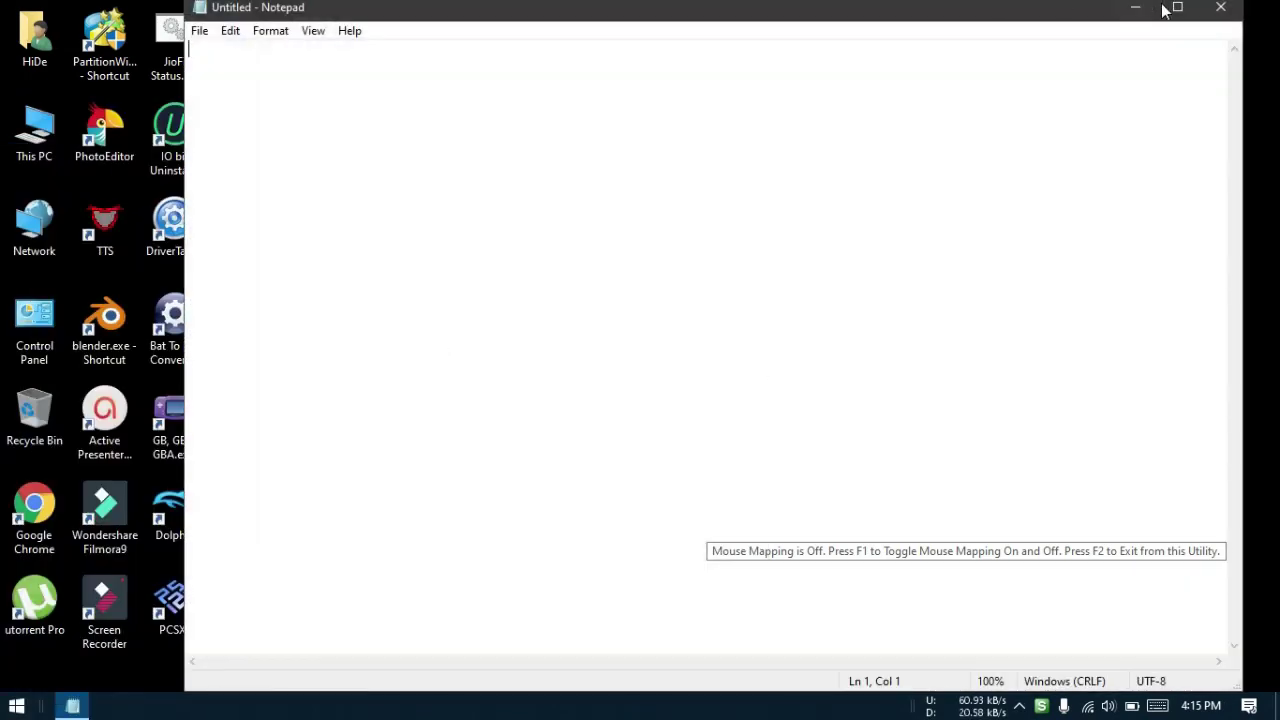
click(1173, 10)
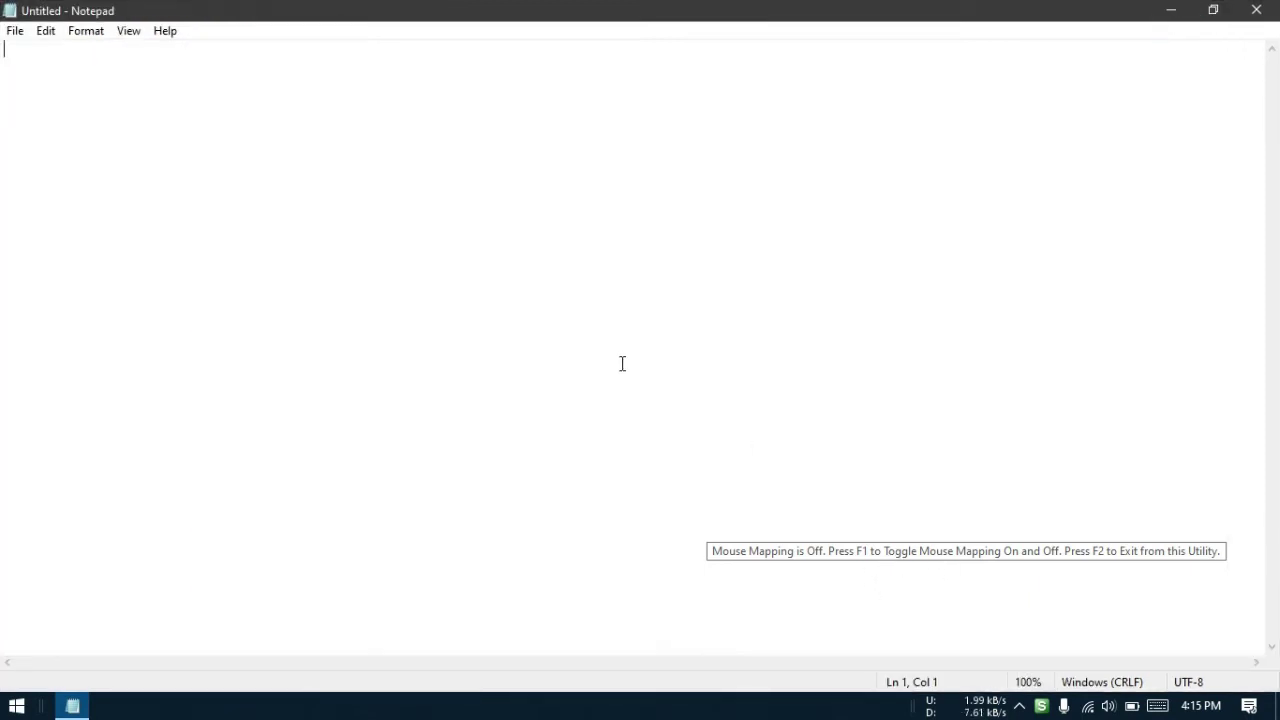
key(F1)
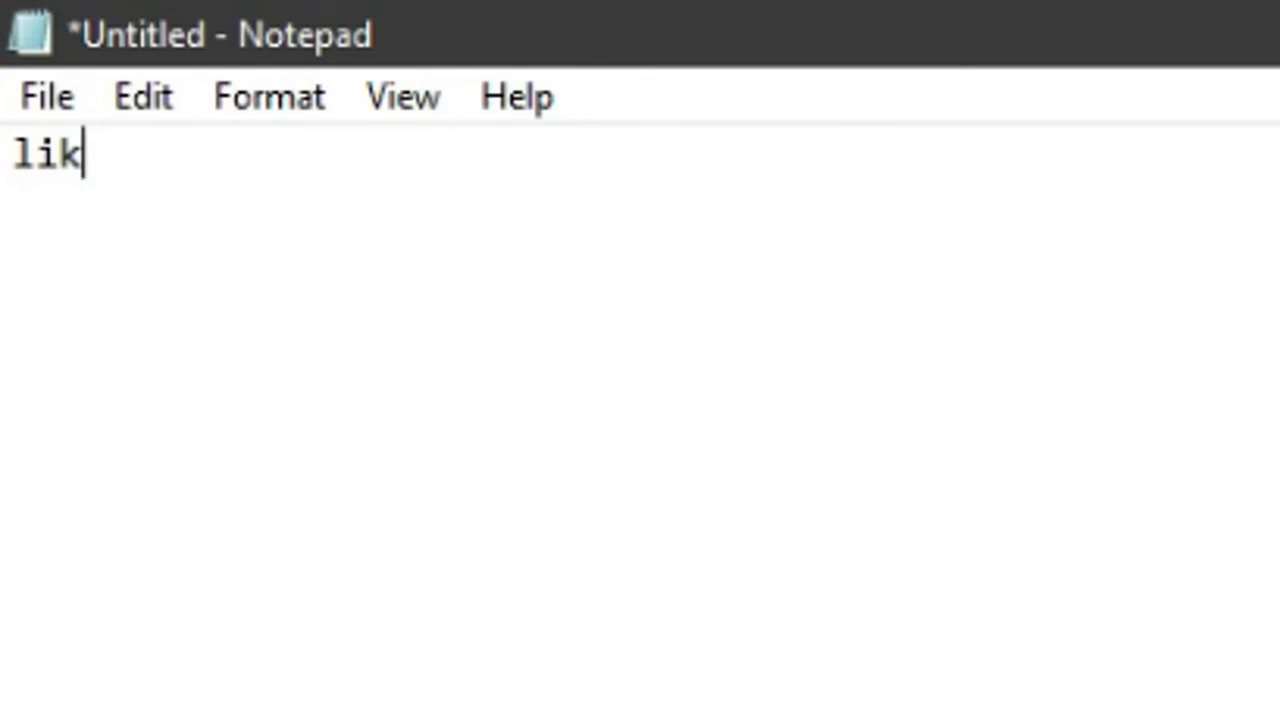
Move the mouse to type a long line of i, j, k and l letters, then start a new line
text(jiji)
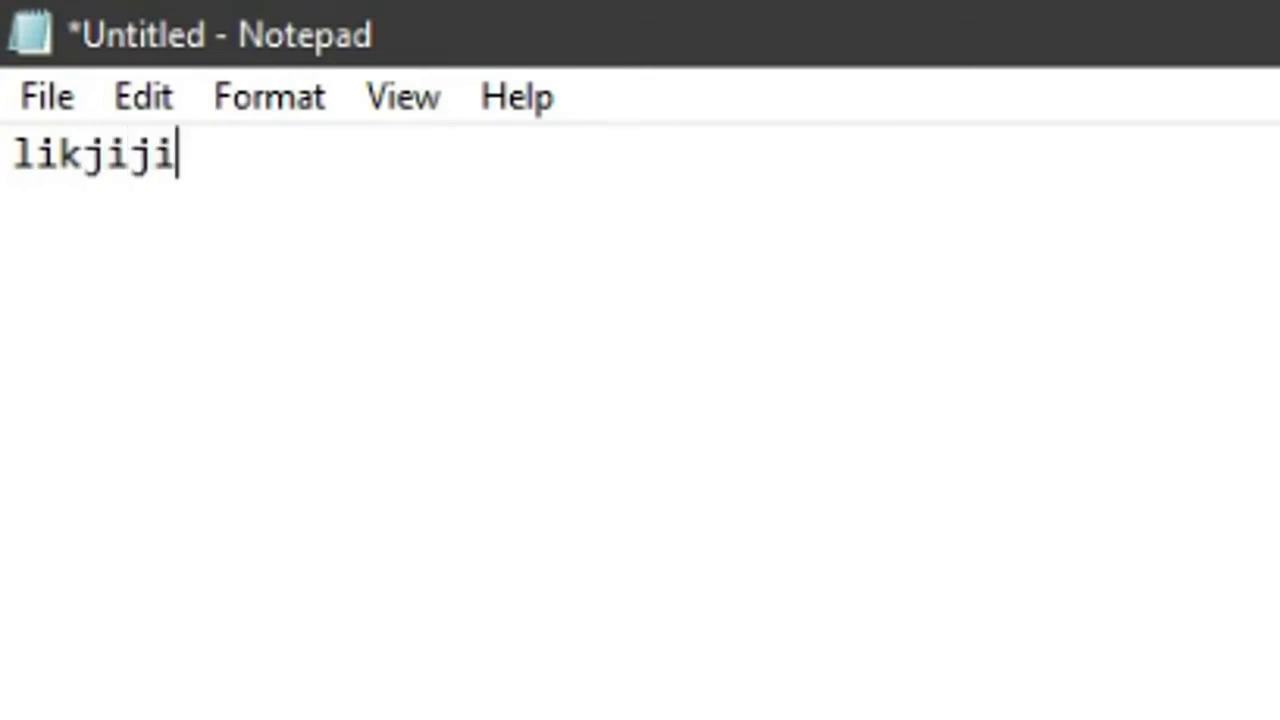
text(lkjklilk)
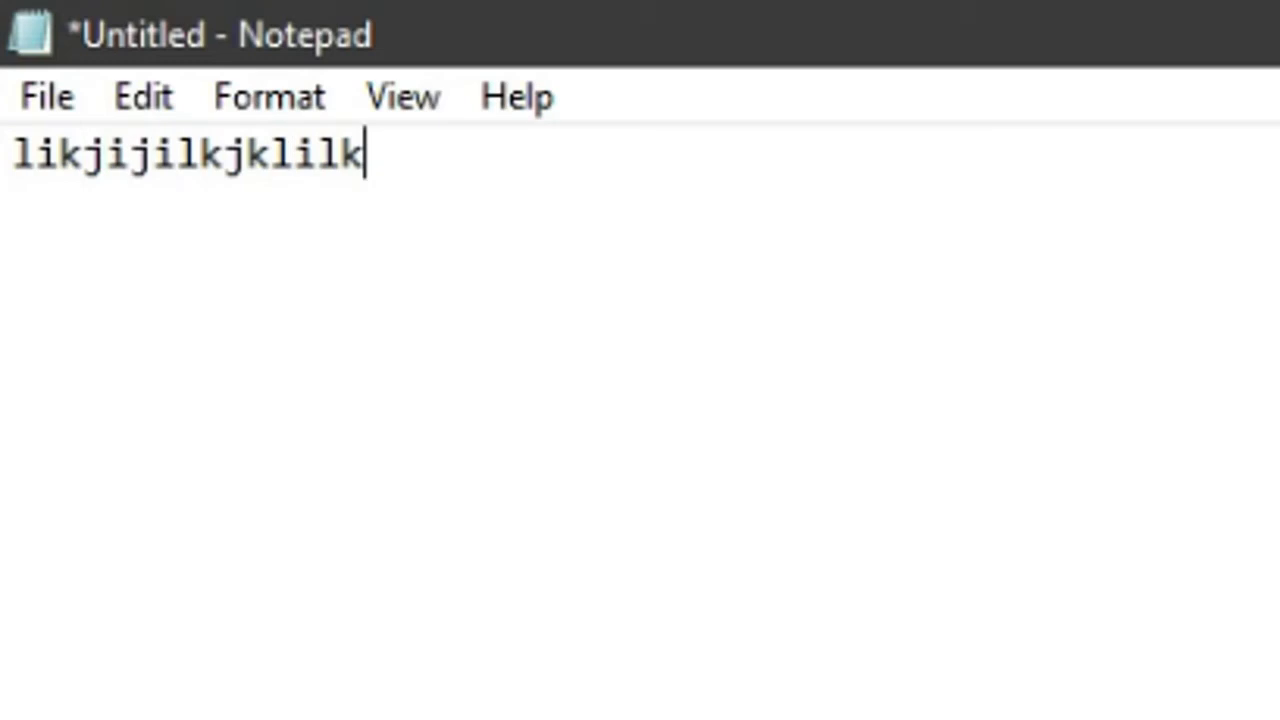
text(jijklijklkli)
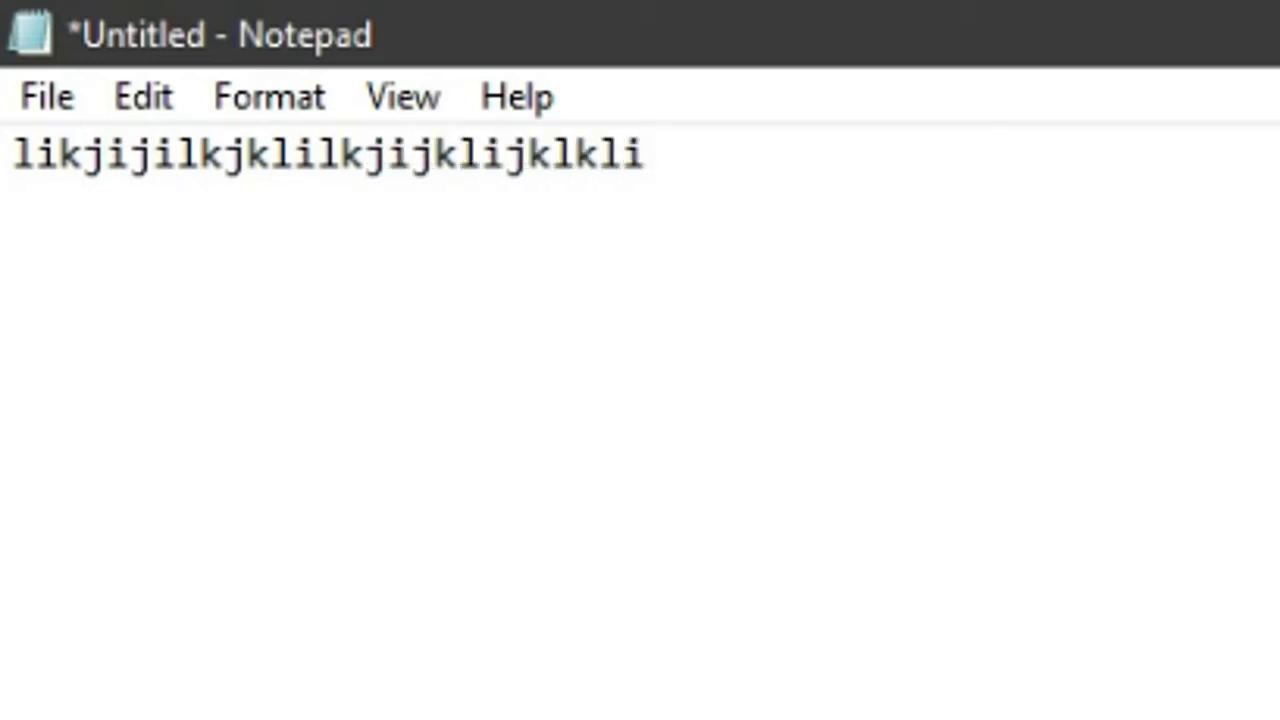
text(jijijiijijiijii)
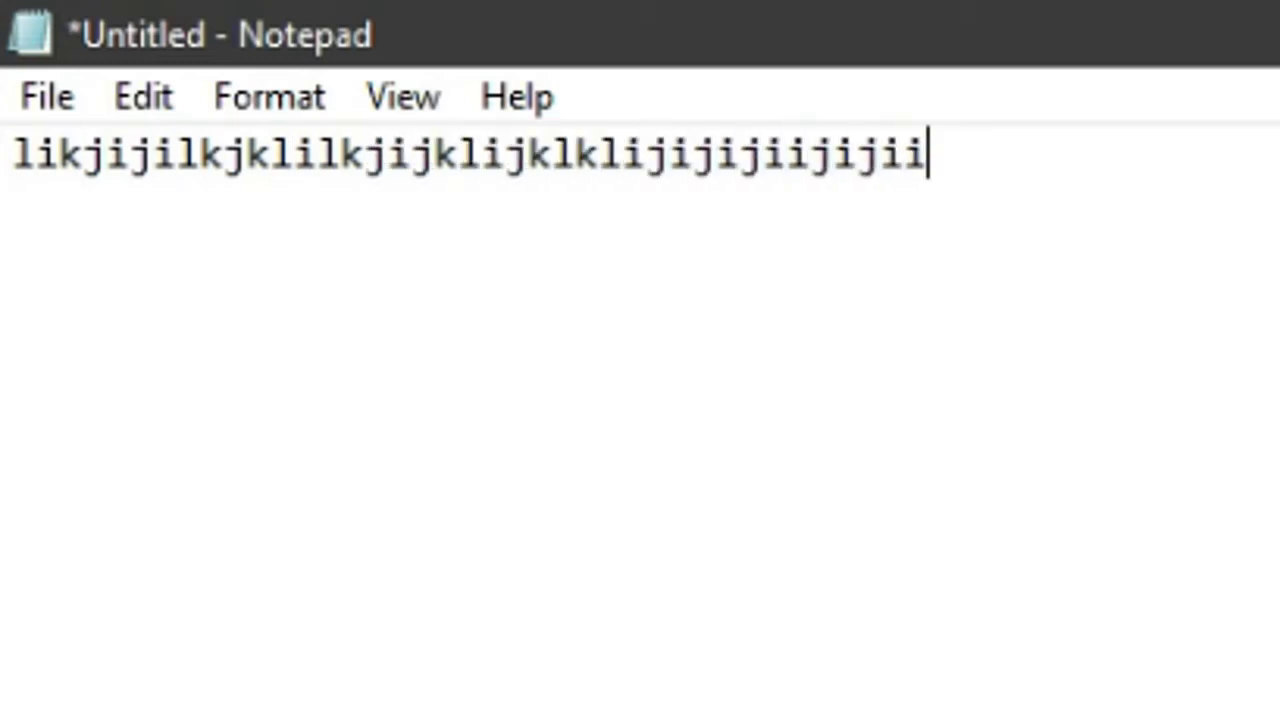
text(jijijijiii)
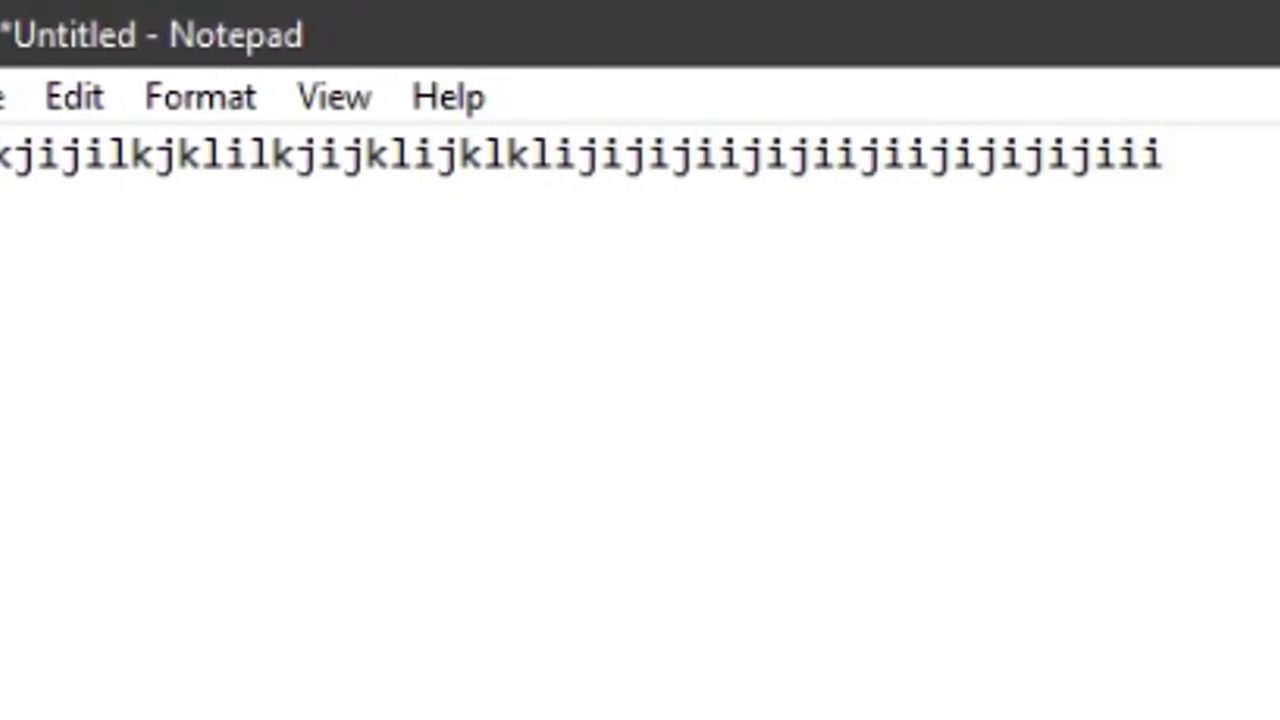
text(jijijiijiiiijiijiii)
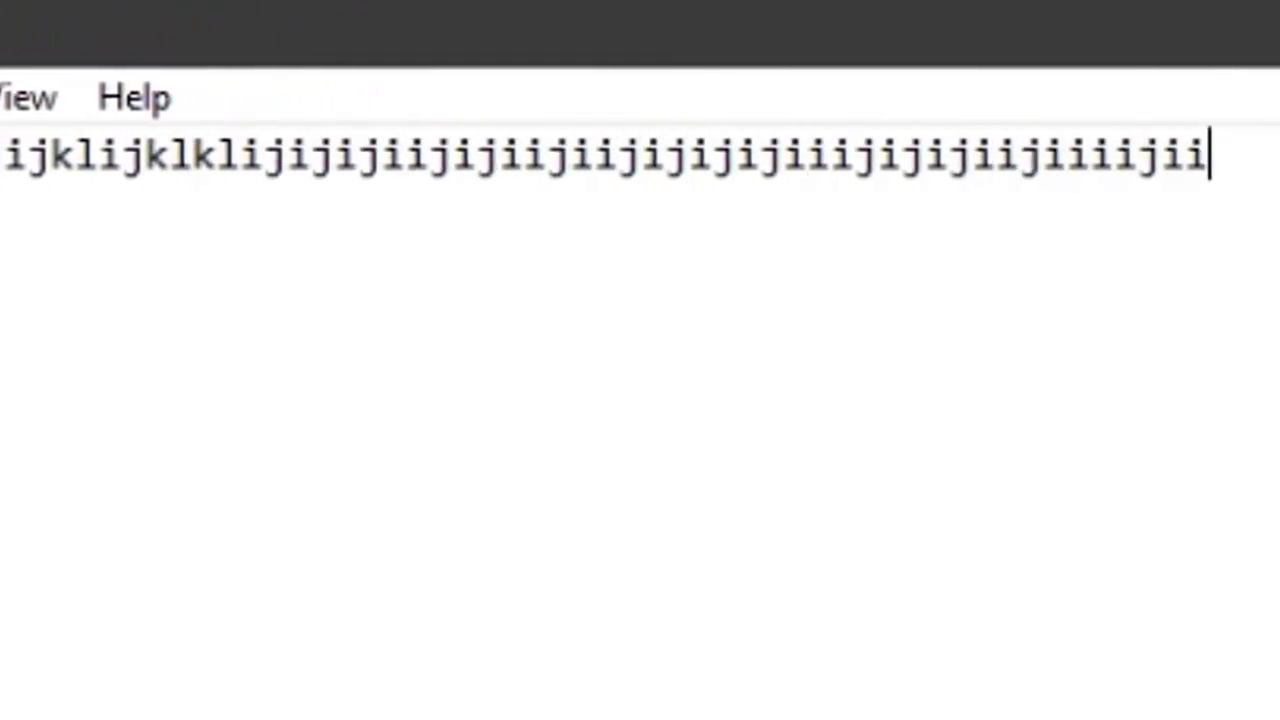
text(iijiiiijiijiiiiijiikkjkkkkkk)
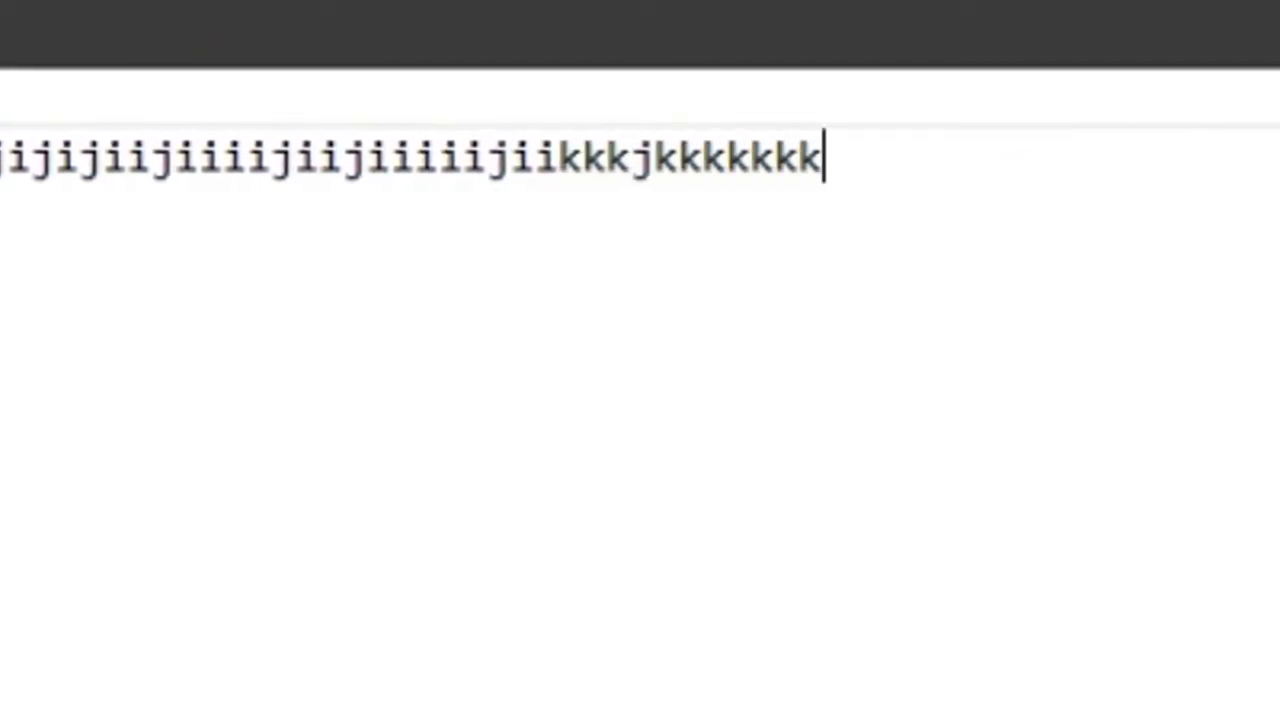
text(kkkjkkjkkkkjkkk)
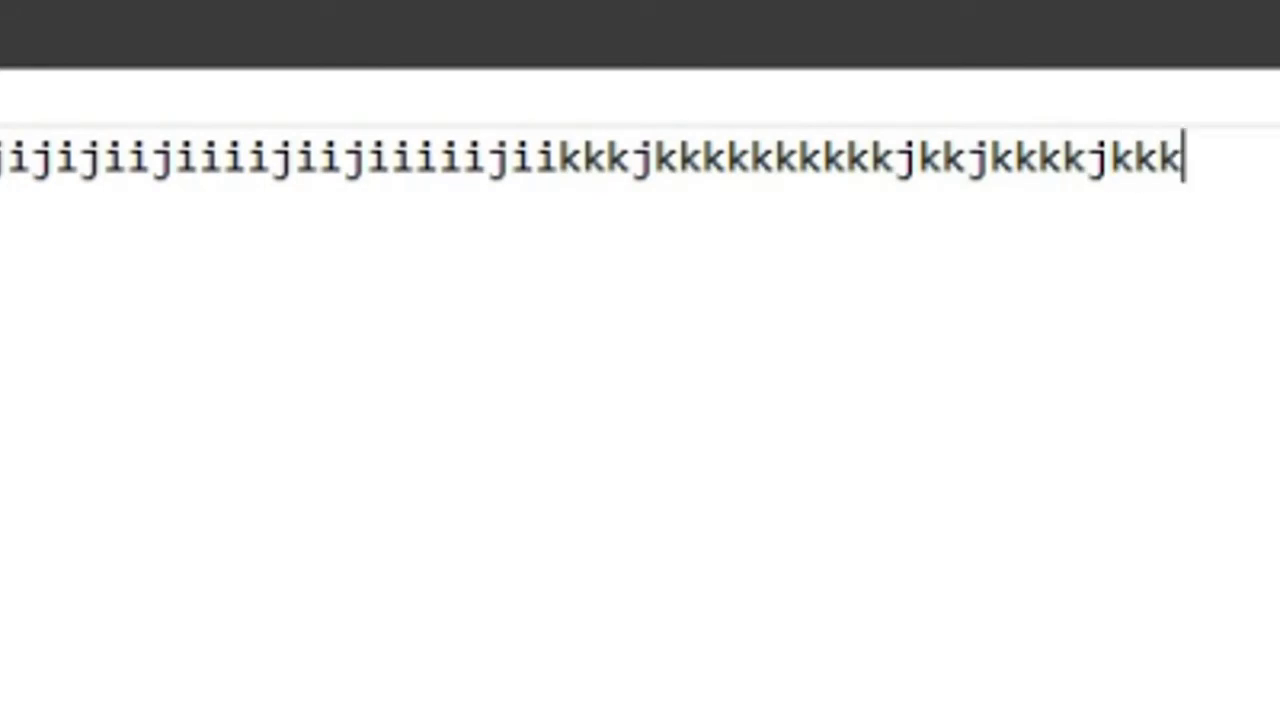
text(kklkkk)
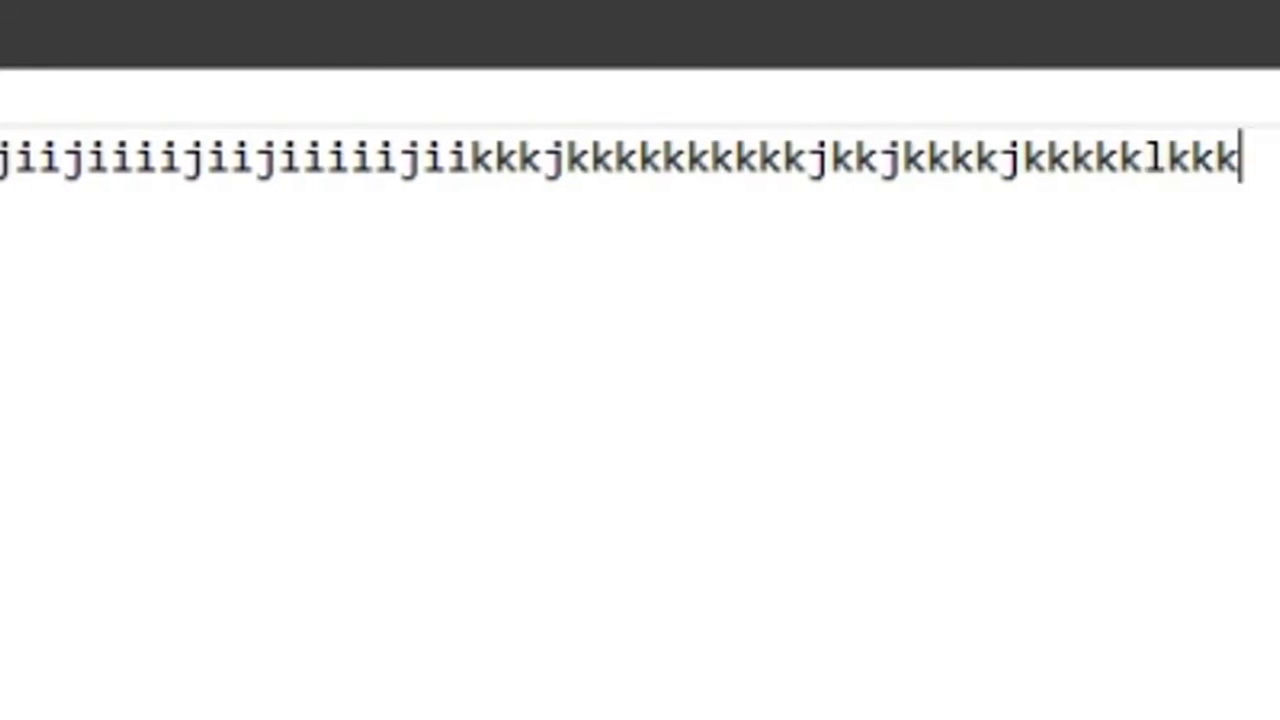
text(jjjj)
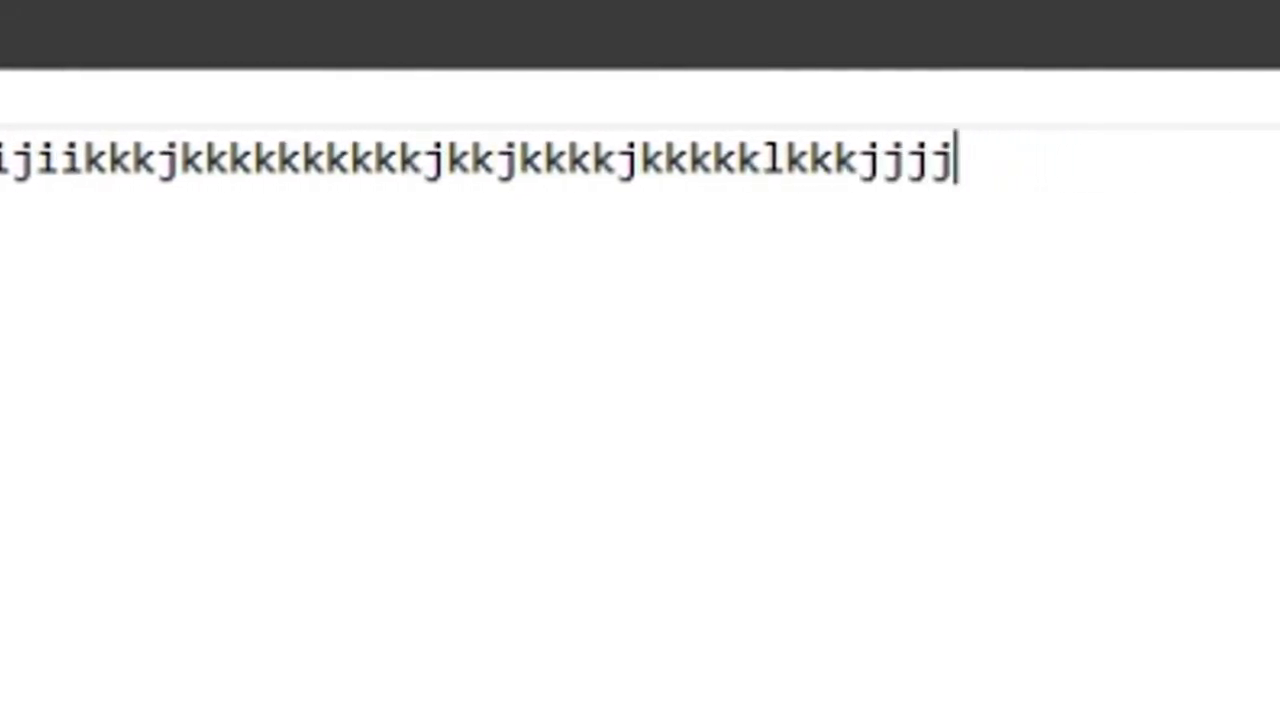
text(jjjjjjjkjjkjkllllk)
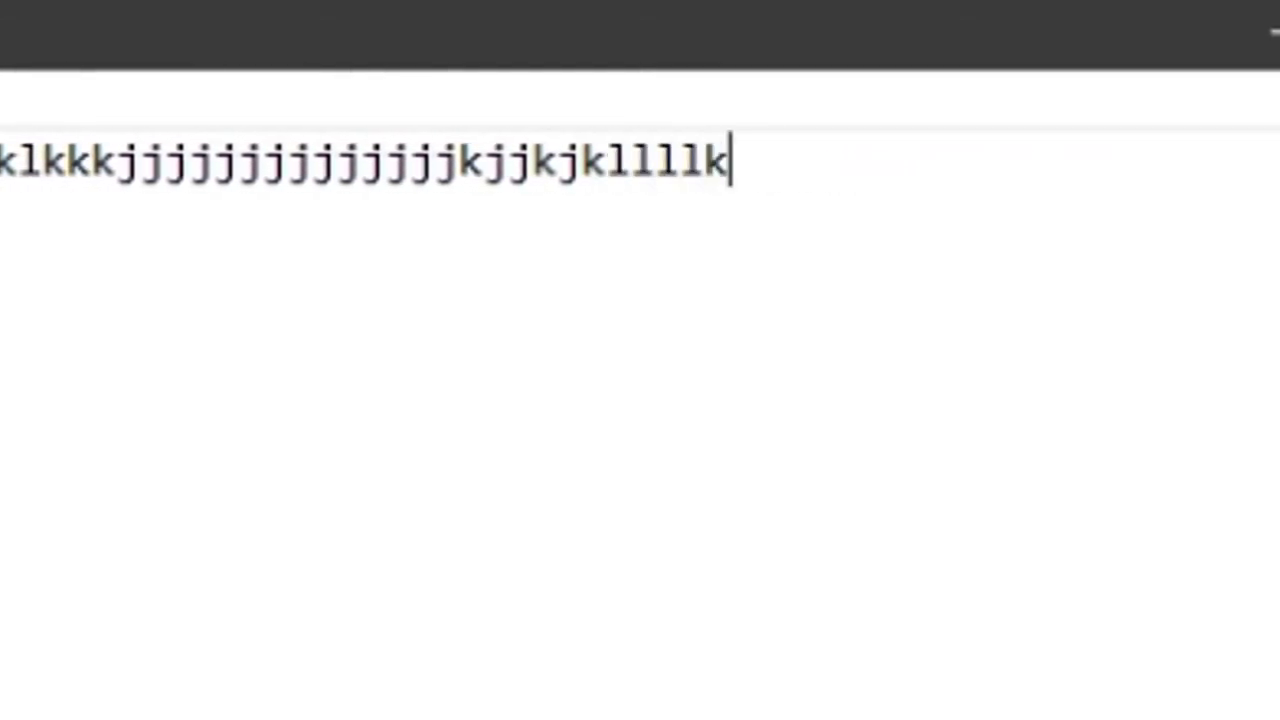
text(lllllllllllll)
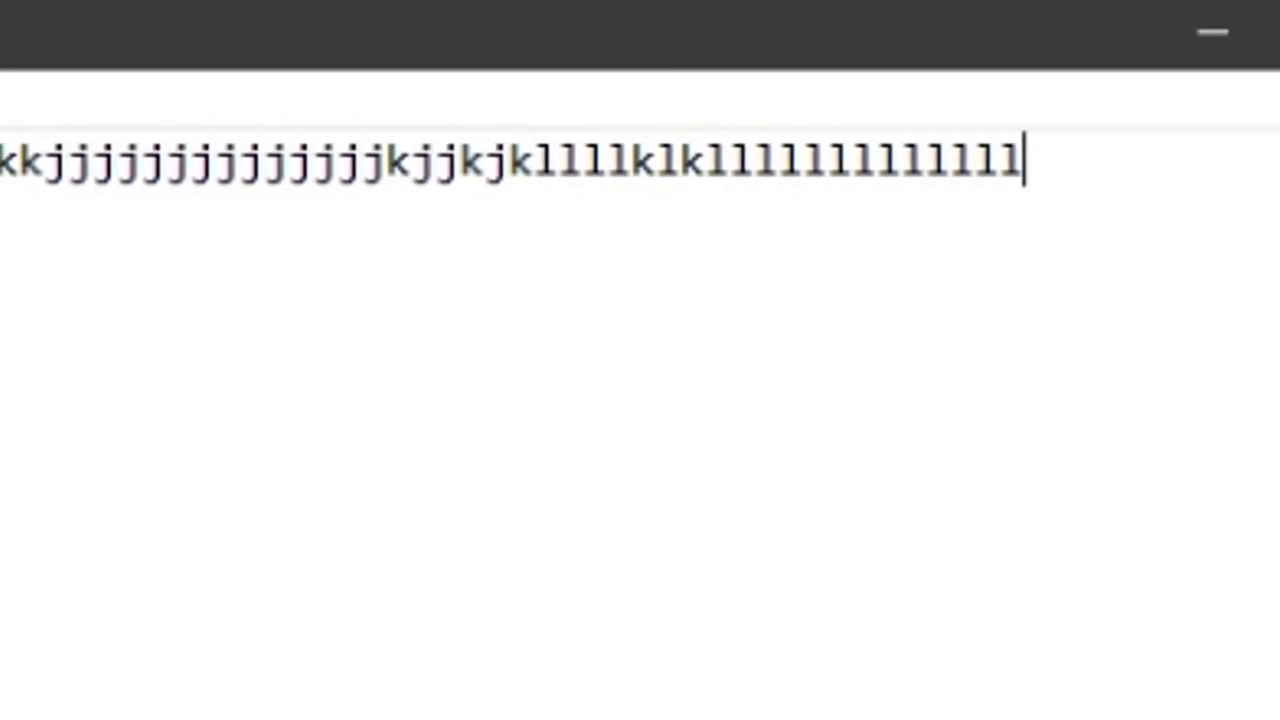
text(llllll)
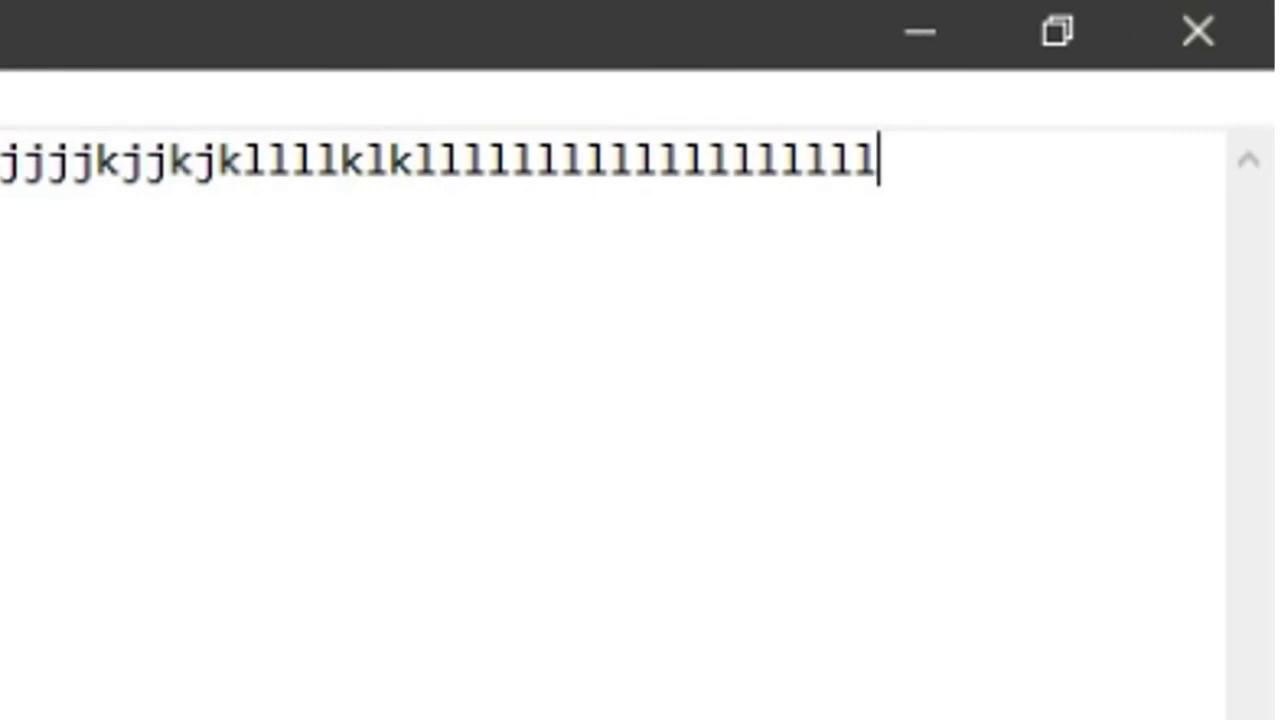
text(lluuuuuuu)
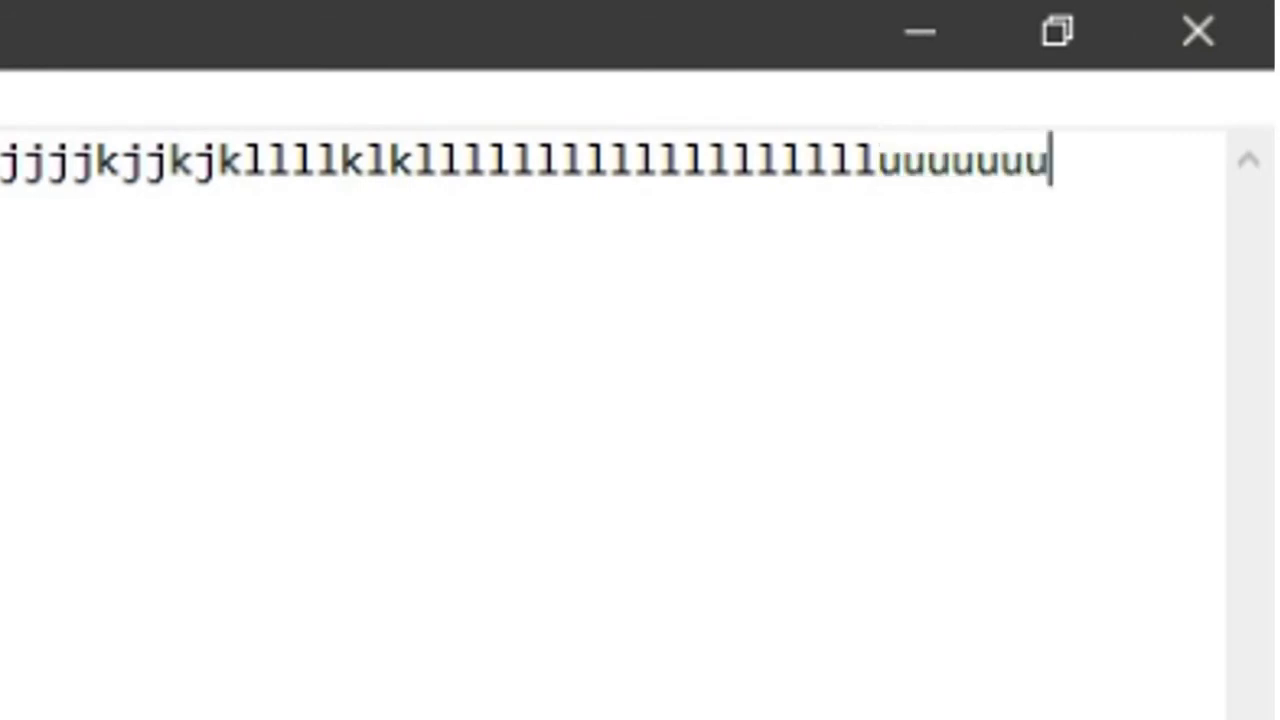
text(uuuuoooo)
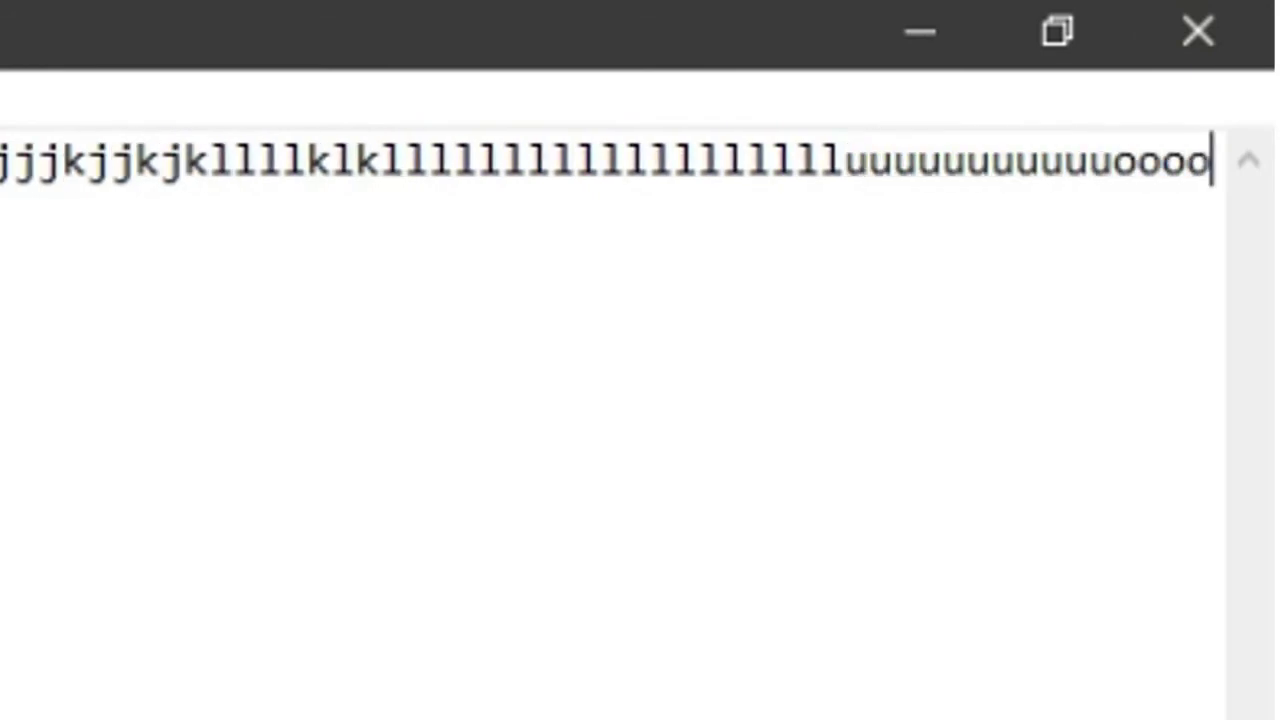
text(ooooooooooooo)
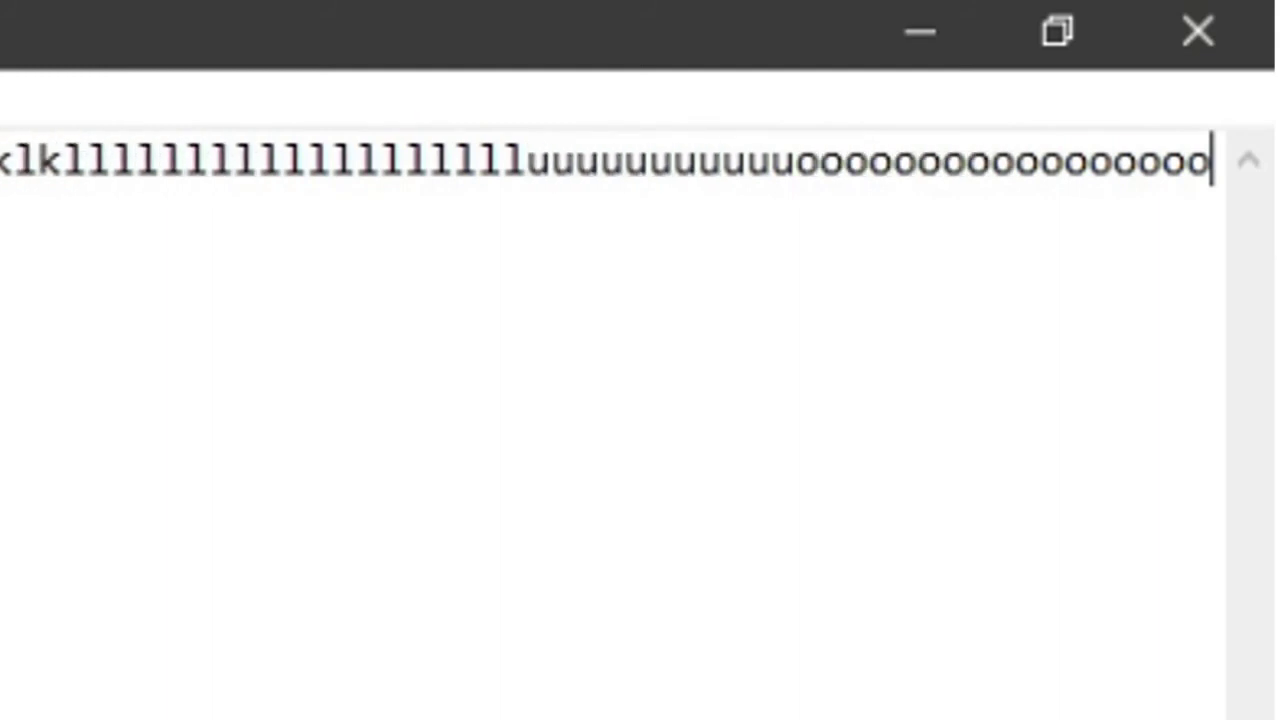
key(Return)
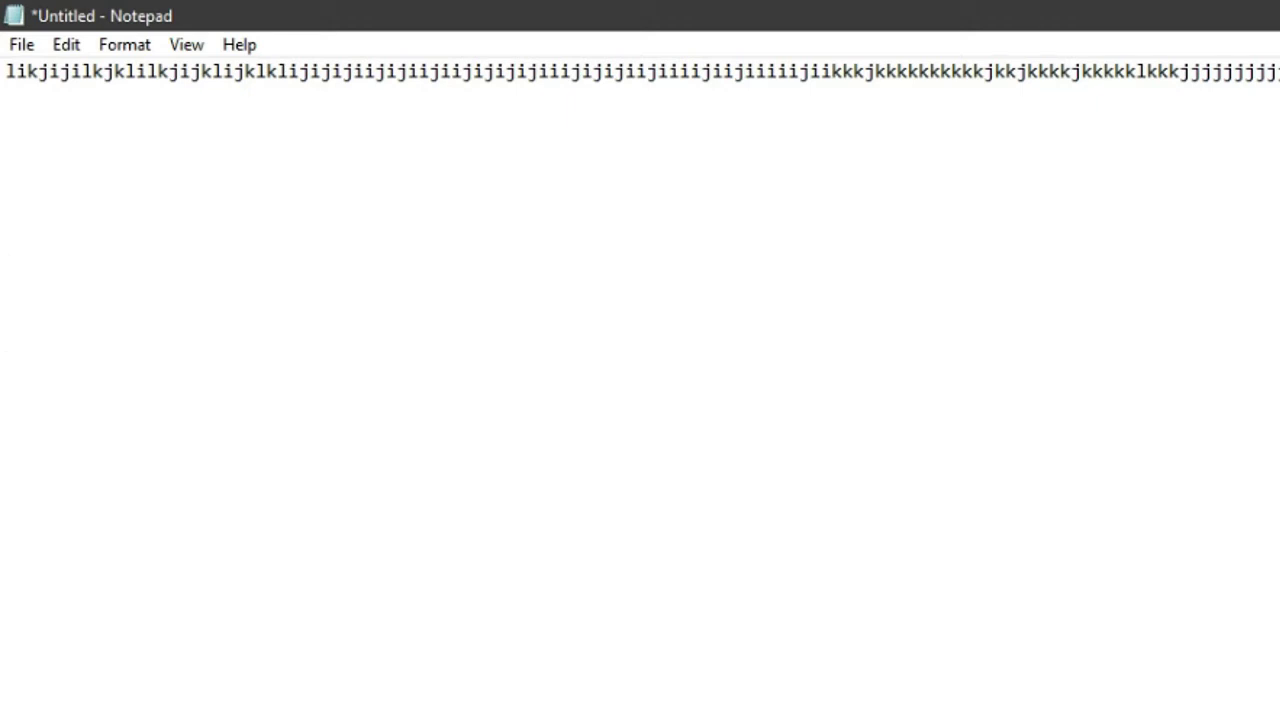
Click to type a row of fifteen 8s, then close Notepad with Alt+F4
text(8888)
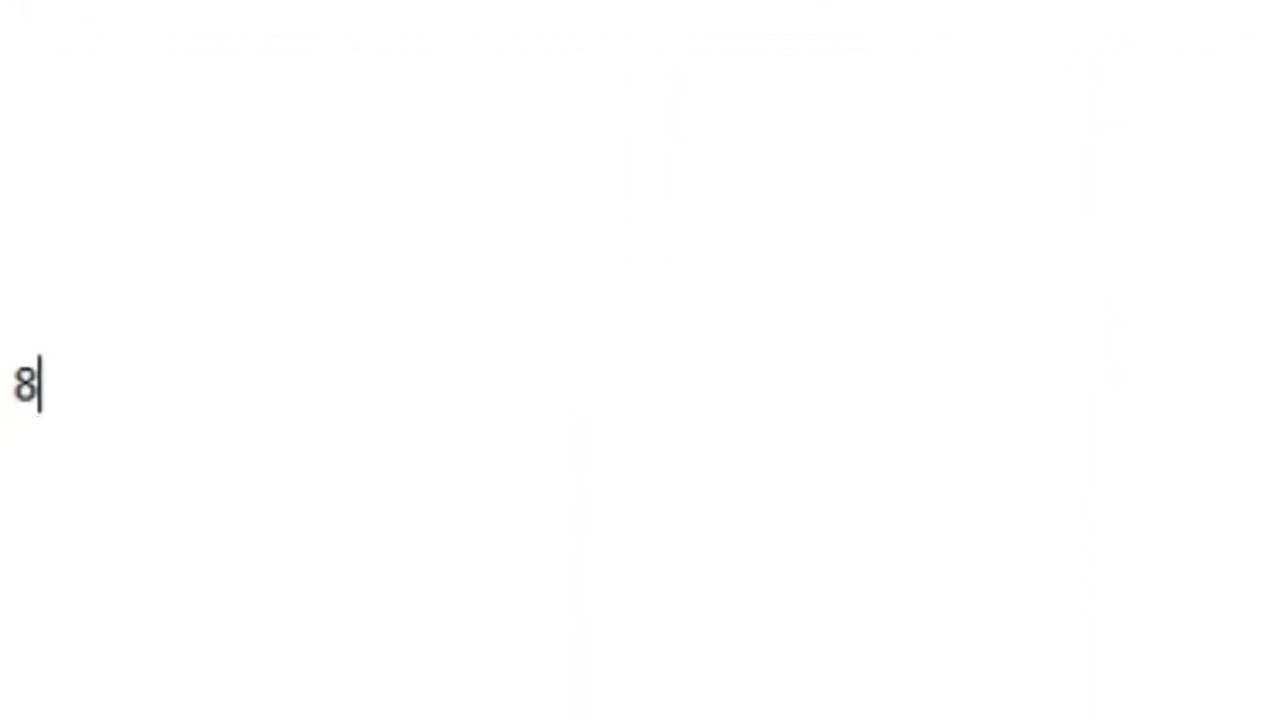
text(88888)
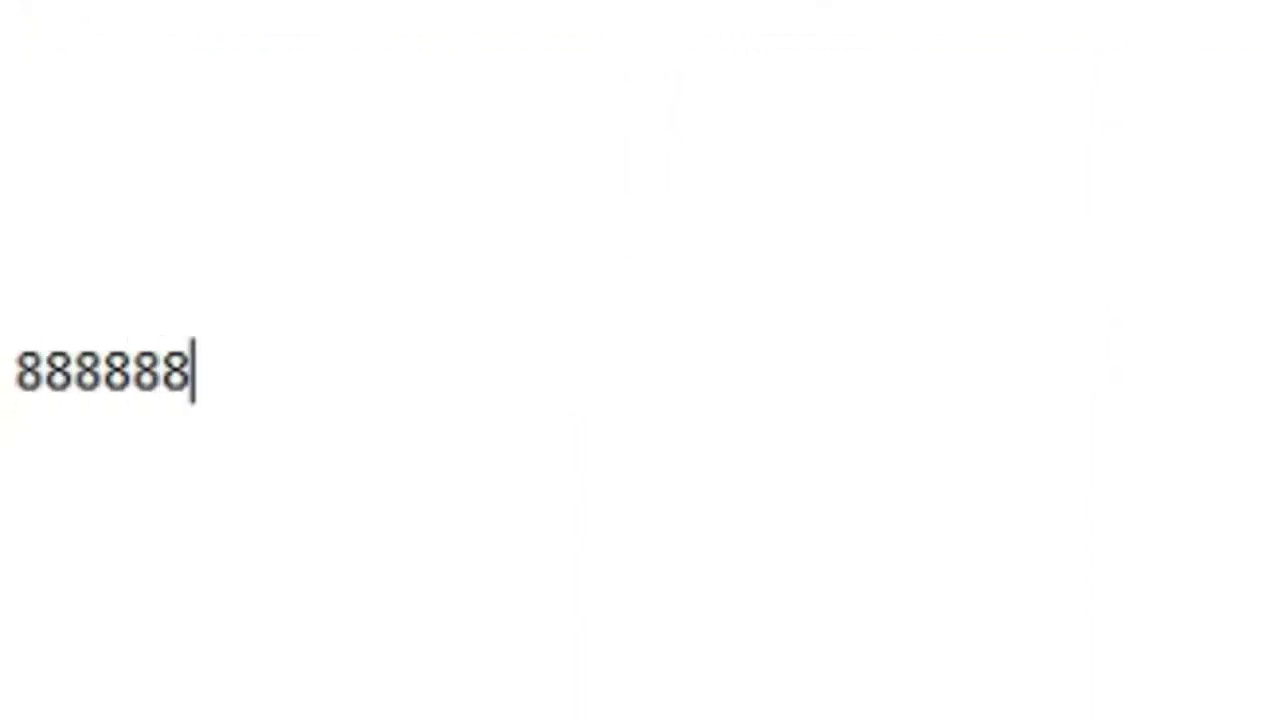
text(88888)
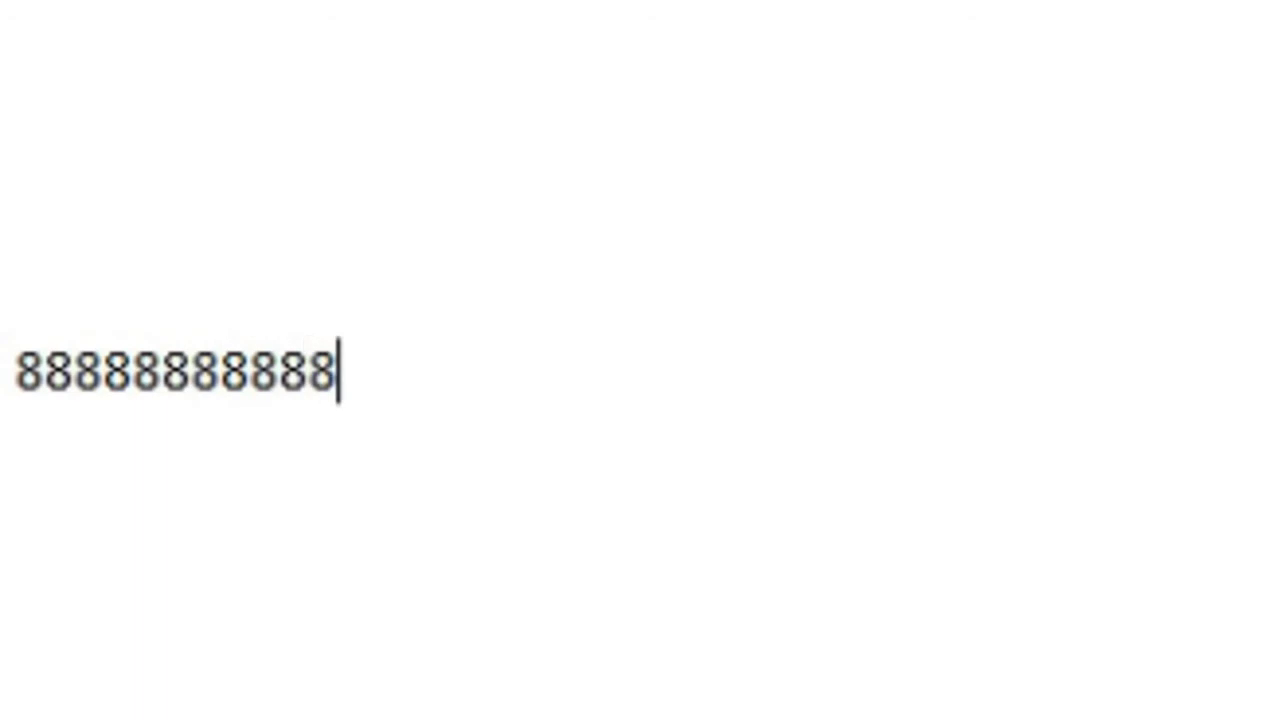
text(8)
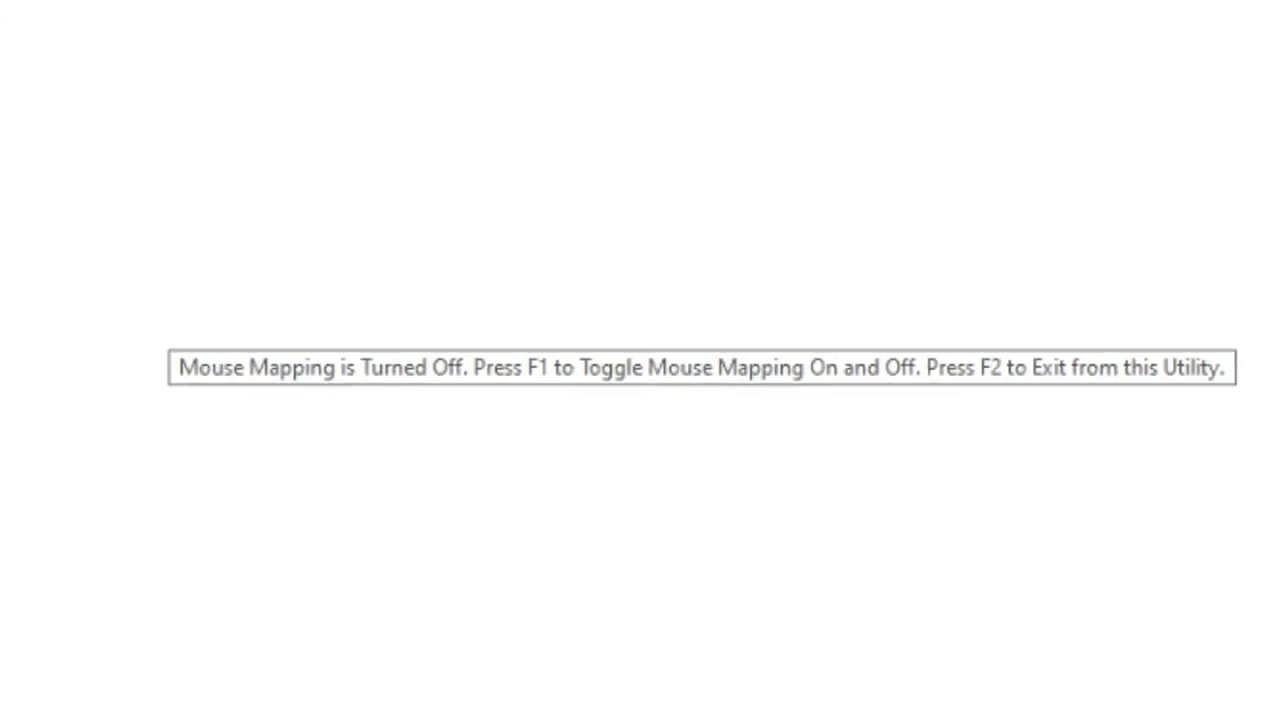
key(alt+F4)
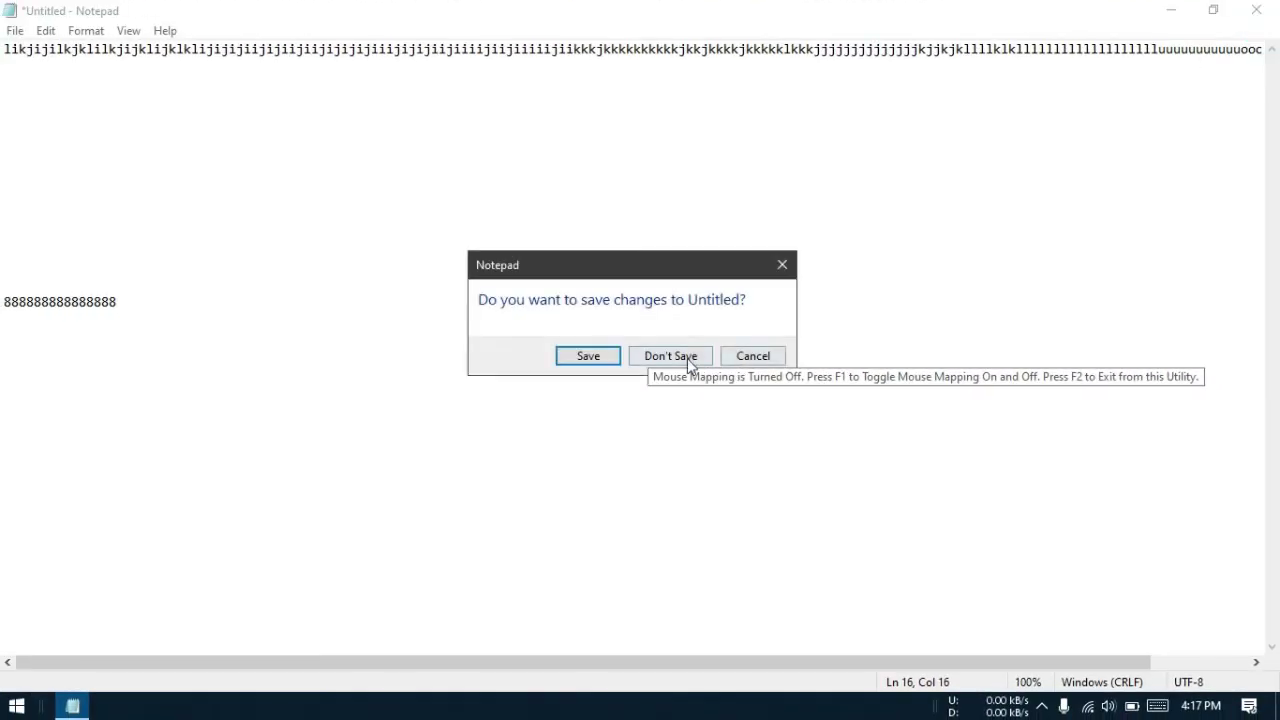
Discard the unsaved notes, exit the mapping utility with F2, and refresh the desktop
click(687, 358)
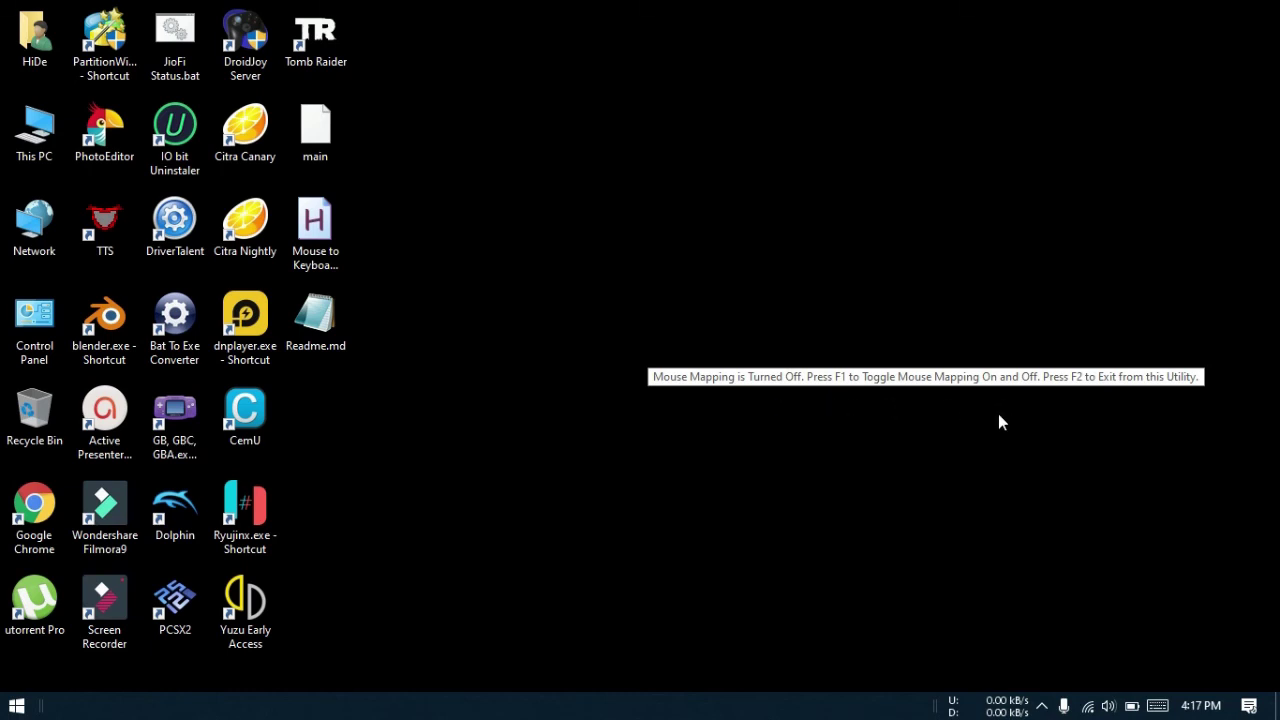
key(F2)
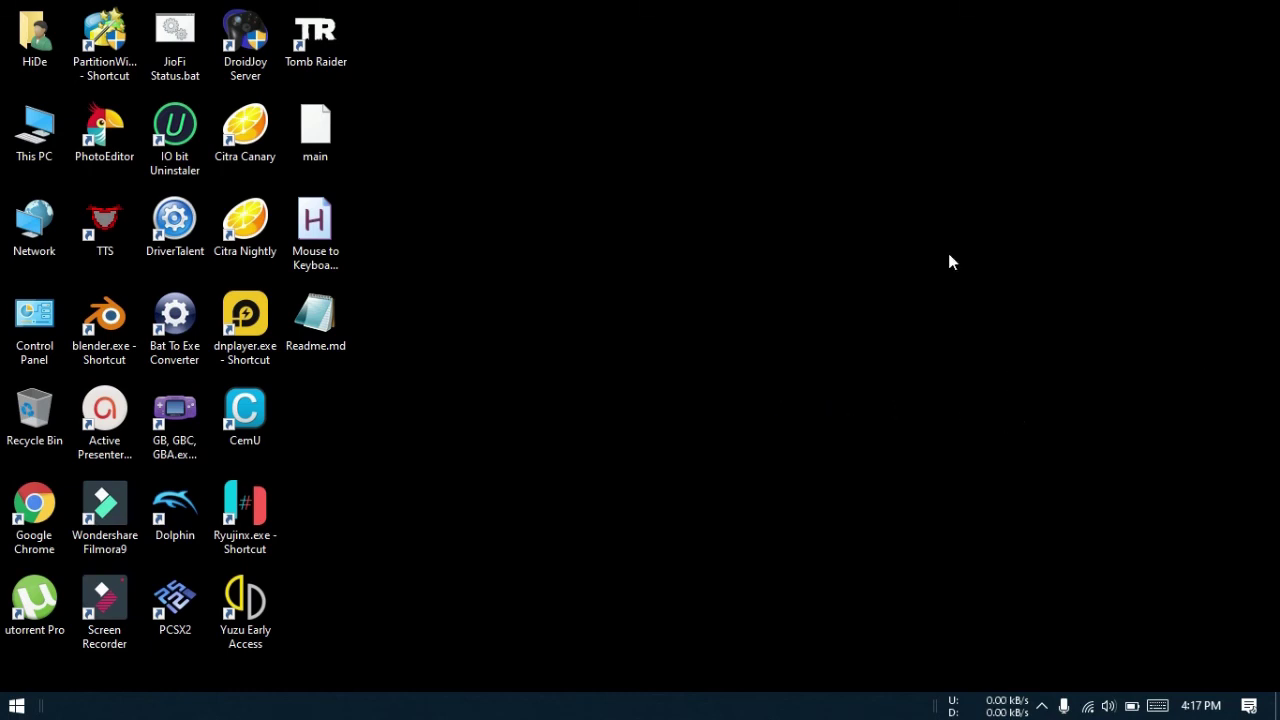
right_click(800, 170)
right_click(771, 214)
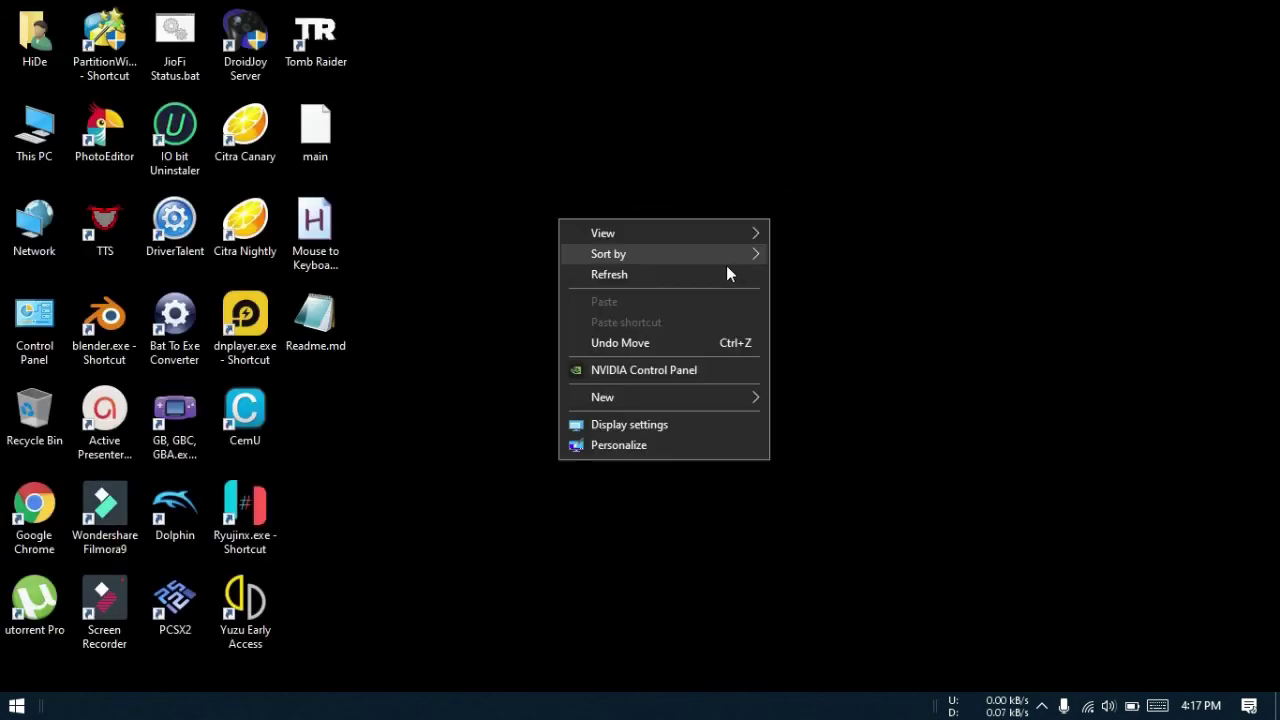
click(722, 278)
right_click(722, 278)
click(694, 330)
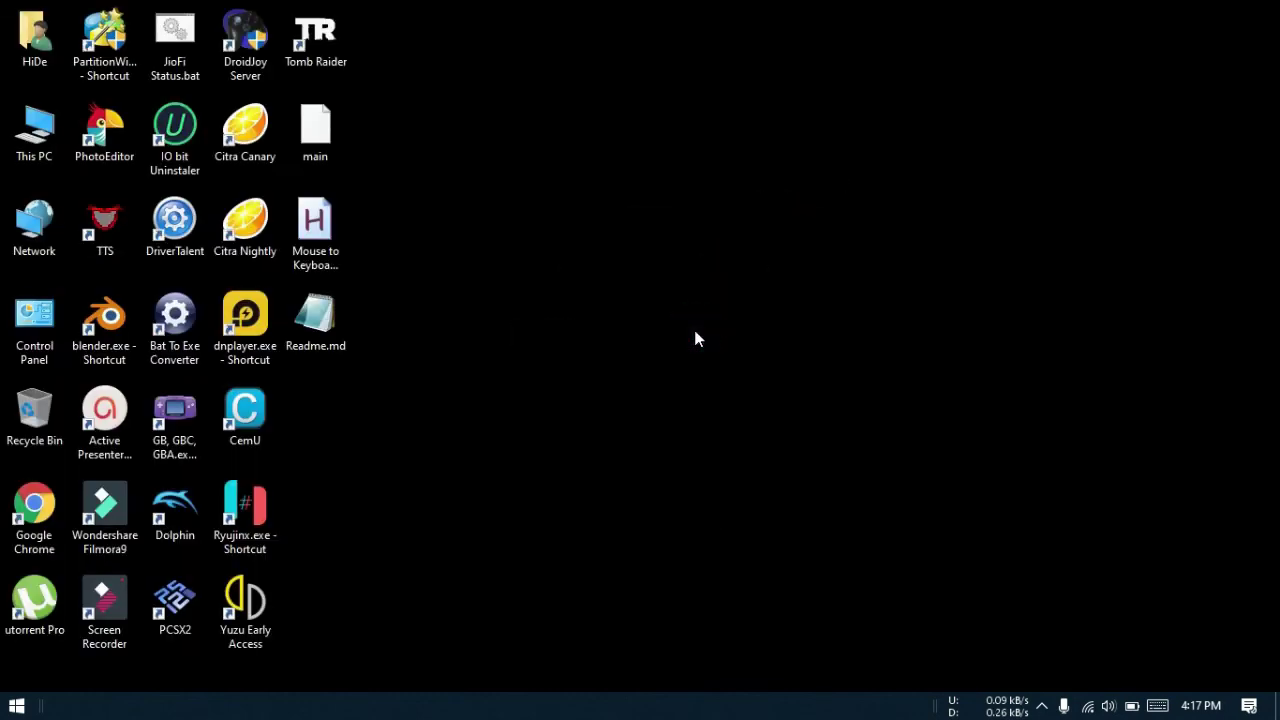